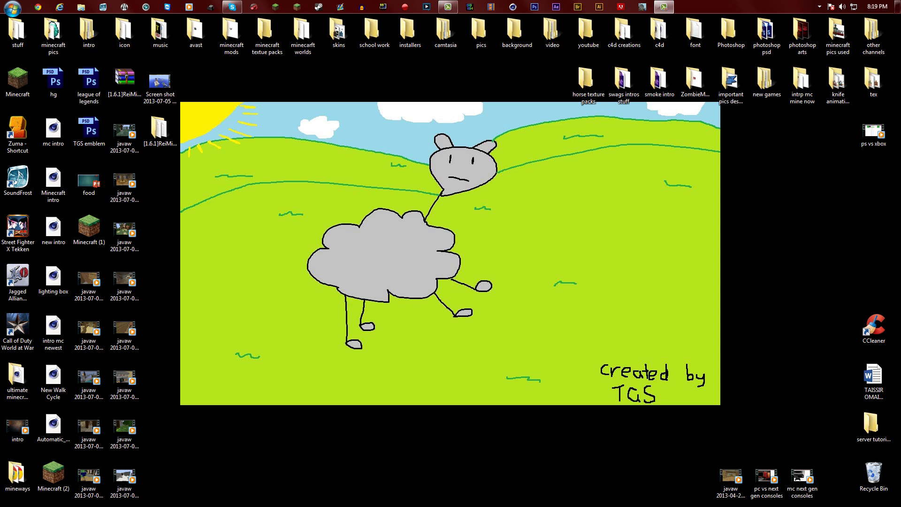
left_click(160, 131)
left_click_drag(169, 177, 263, 278)
left_click_drag(155, 165, 335, 294)
Open the Minecraft Launcher and save a new profile named Rei with the game directory option enabled
left_click(296, 7)
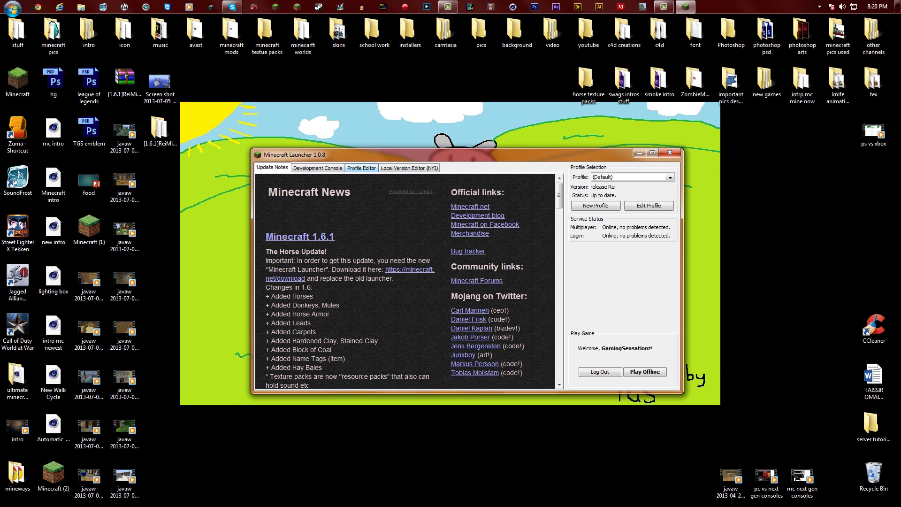
left_click(361, 167)
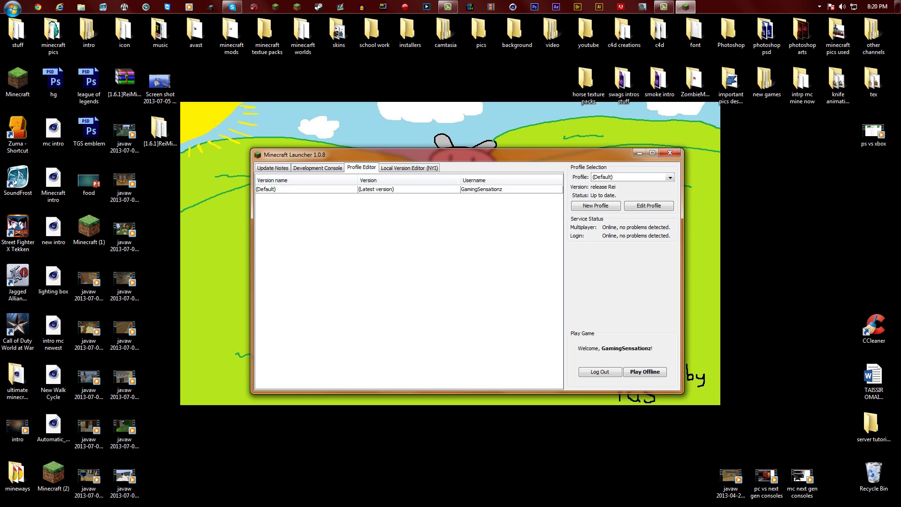
left_click(595, 205)
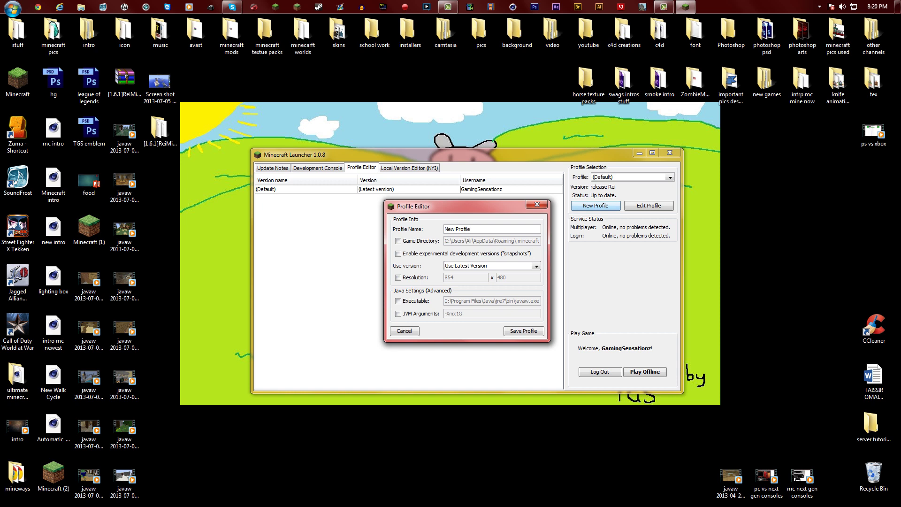
left_click(398, 241)
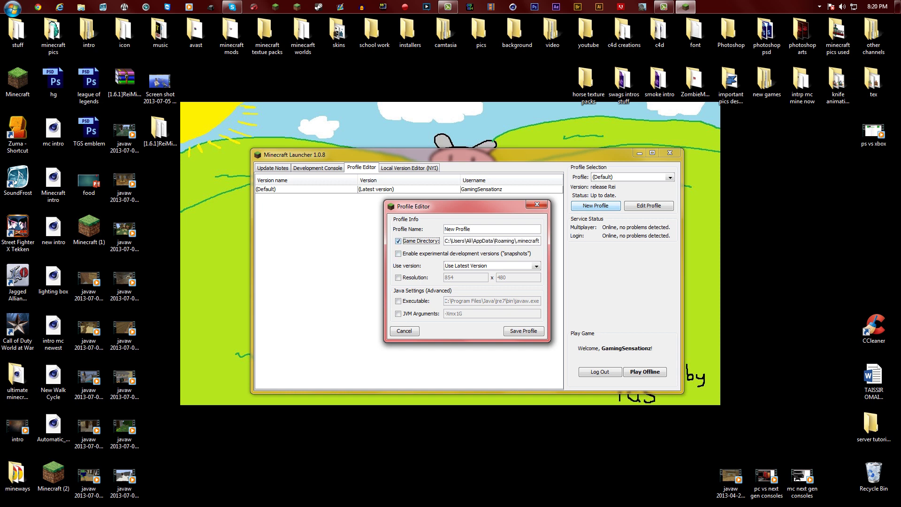
left_click(470, 229)
key("BackSpace")
key("BackSpace")
key("BackSpace")
key("BackSpace")
key("BackSpace")
key("BackSpace")
key("BackSpace")
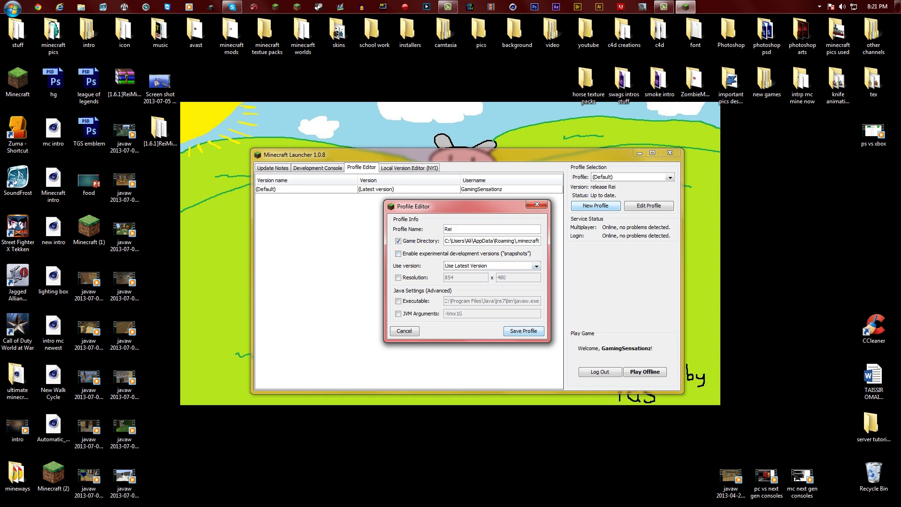
left_click(523, 331)
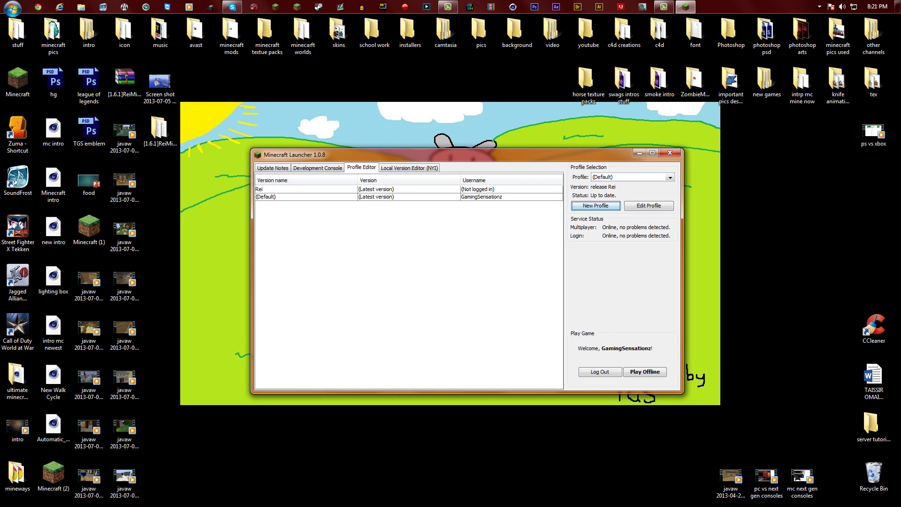
Return to the update notes and make Rei the active launcher profile
left_click(272, 168)
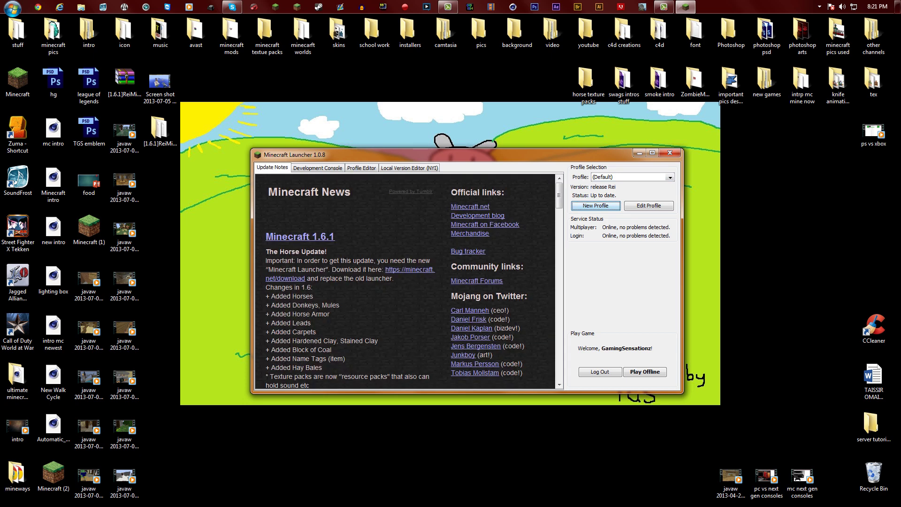
left_click(631, 177)
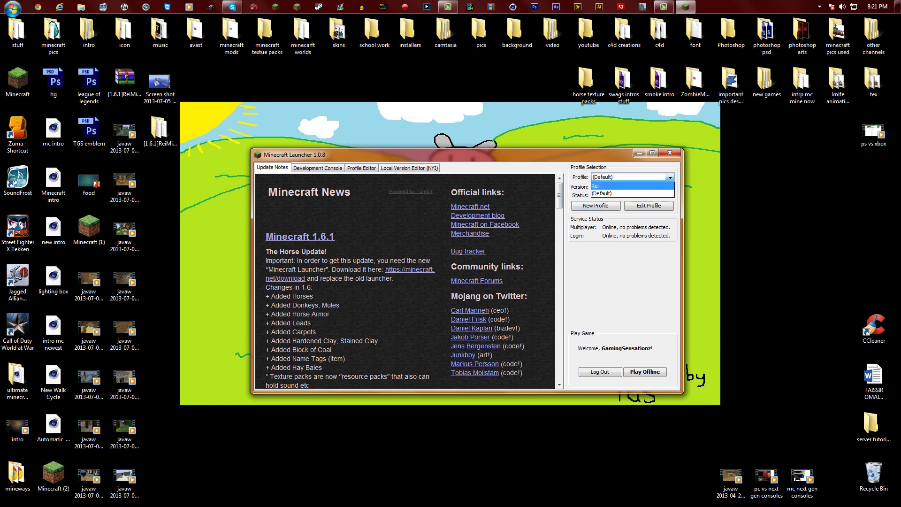
left_click(632, 186)
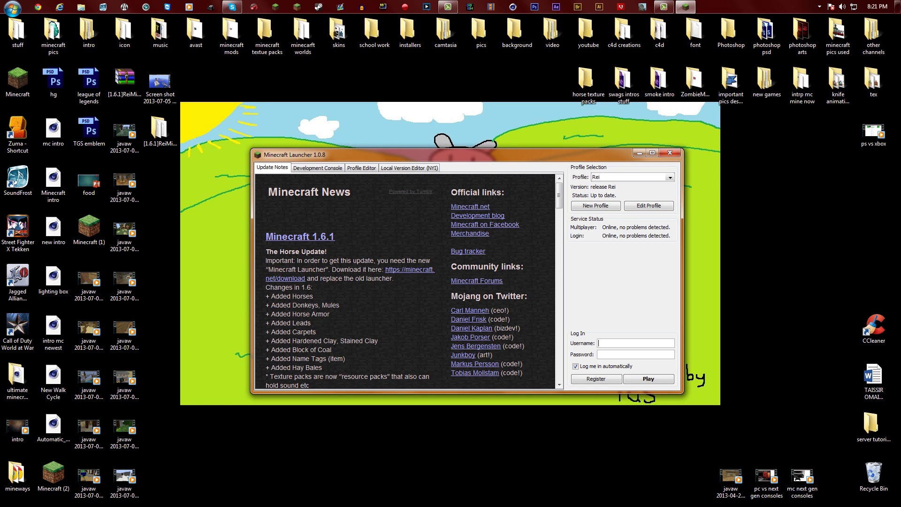
Log in to the Rei profile with the account username and password to start the game, and close the game window
type("gaming")
key("BackSpace")
key("BackSpace")
key("BackSpace")
key("BackSpace")
key("BackSpace")
key("BackSpace")
key("BackSpace")
key("BackSpace")
type("Gamingsensation")
left_click(615, 343)
key("BackSpace")
type("S")
type("•••••••••")
key("Return")
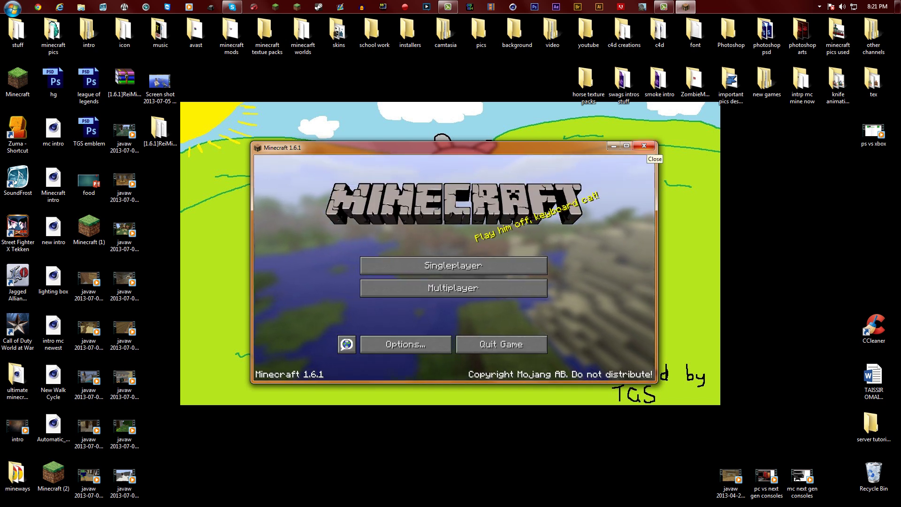
left_click(643, 146)
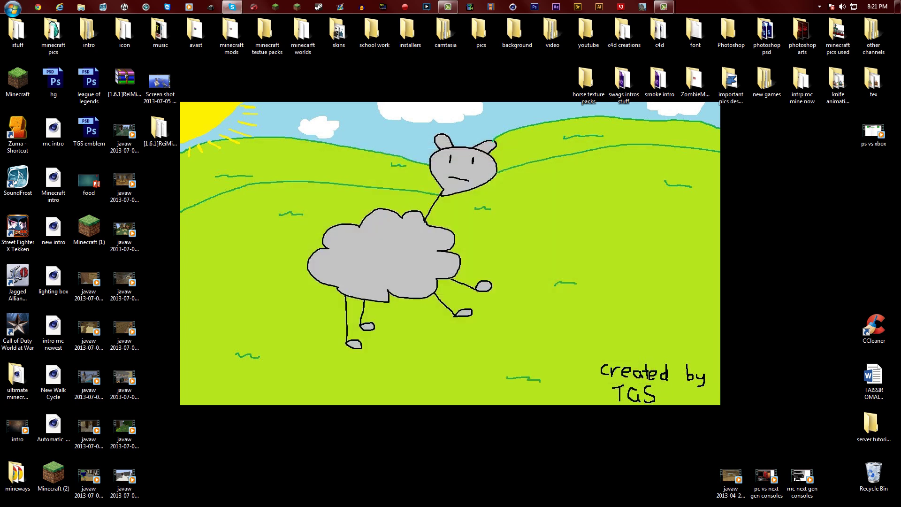
Search Windows for %appdata%, open the Roaming folder and go to .minecraft\versions
left_click(13, 8)
left_click(58, 229)
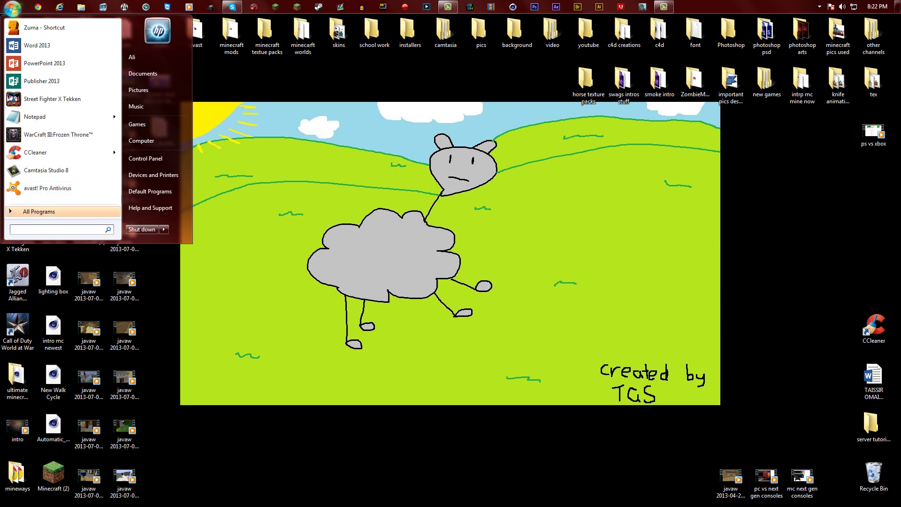
type("%app")
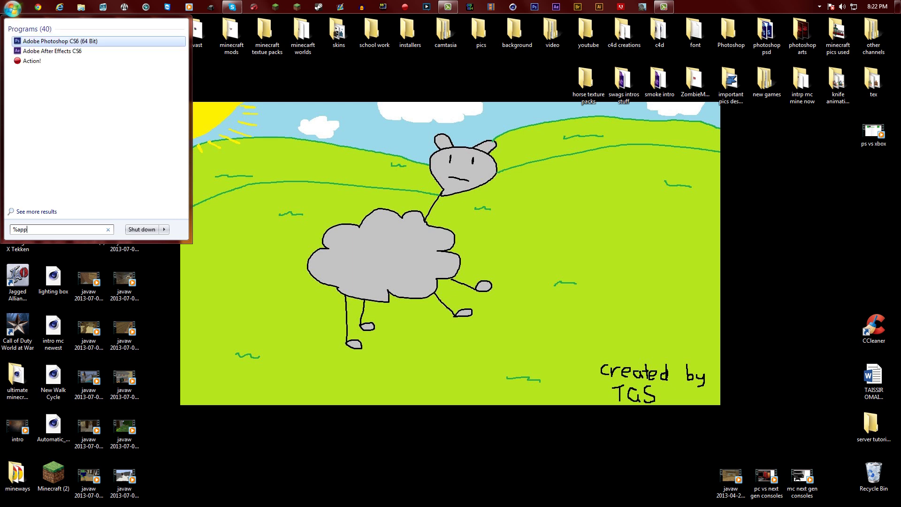
type("data%")
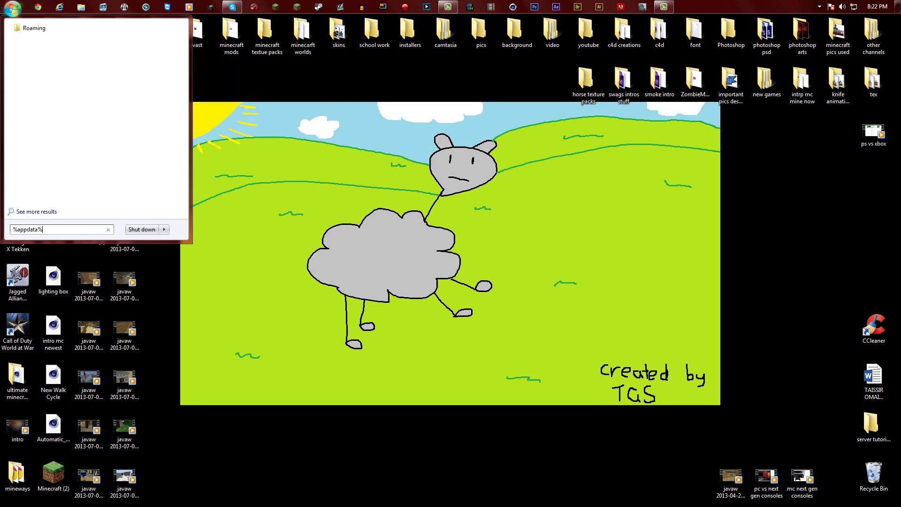
key("Return")
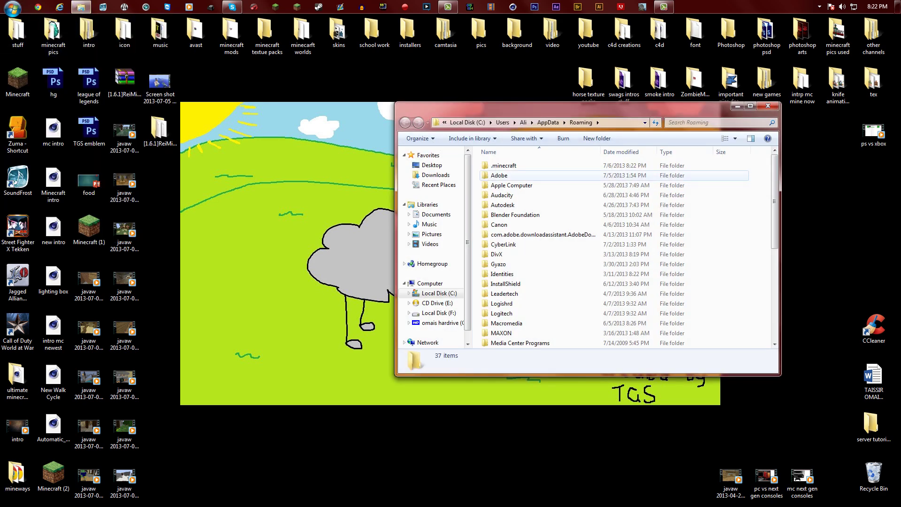
double_click(504, 165)
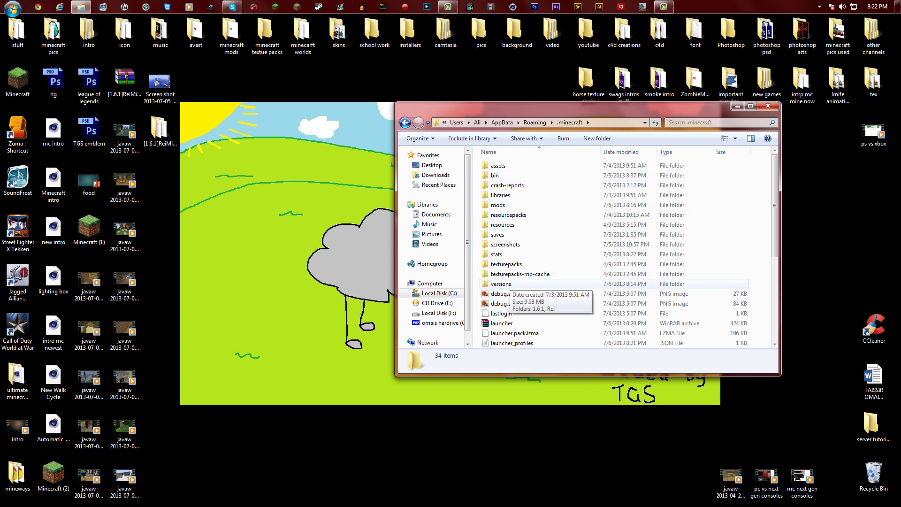
double_click(500, 283)
Permanently delete the existing Rei folder from the versions folder
left_click(494, 175)
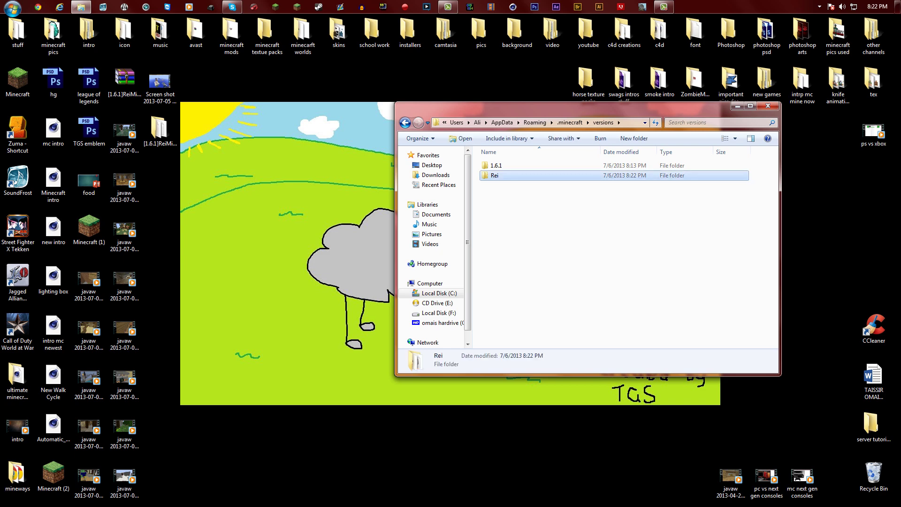
key("shift+Delete")
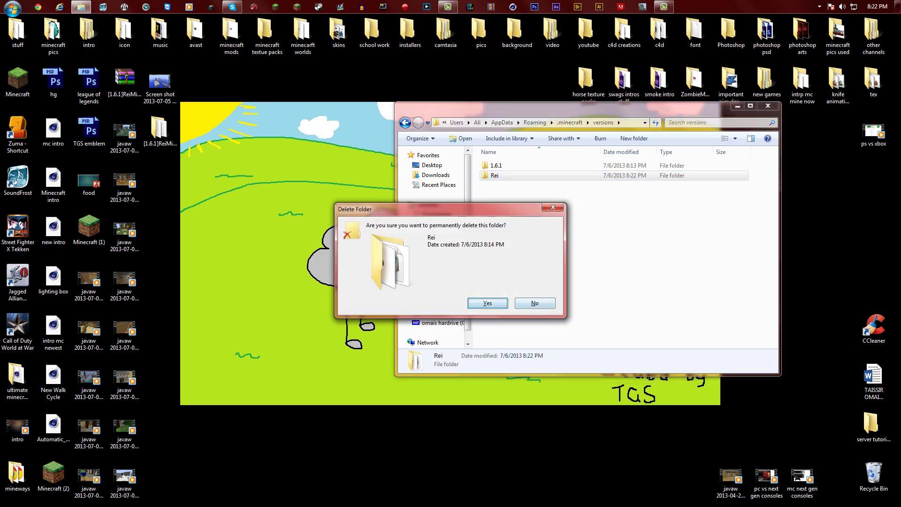
key("Return")
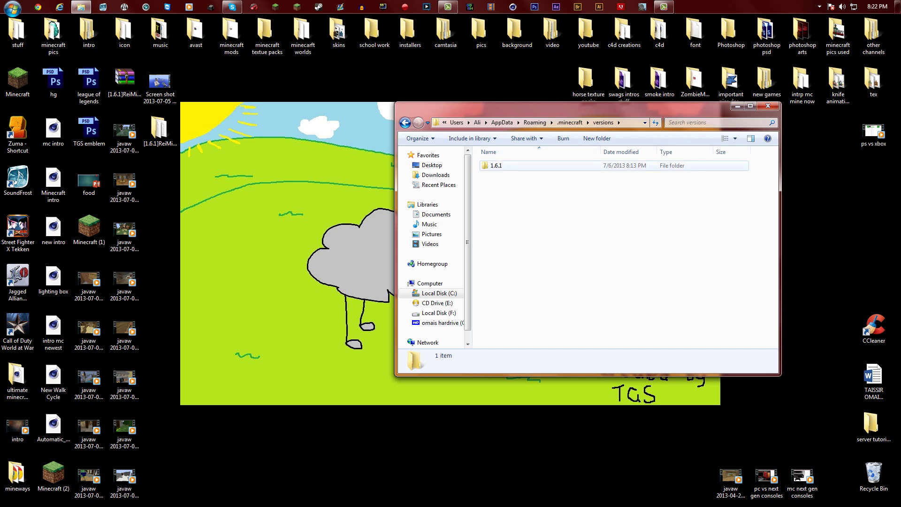
Copy both 1.6.1 files, the archive and the JSON file, from the 1.6.1 version folder
double_click(496, 165)
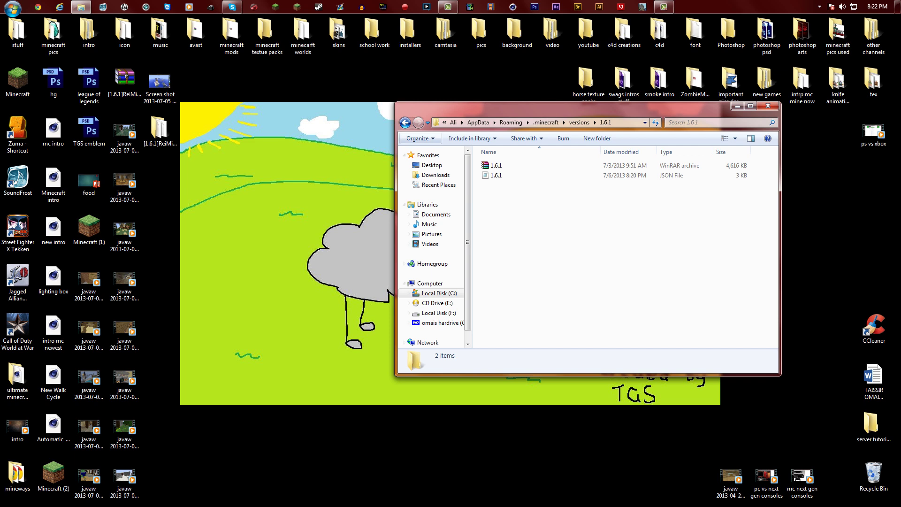
key("BackSpace")
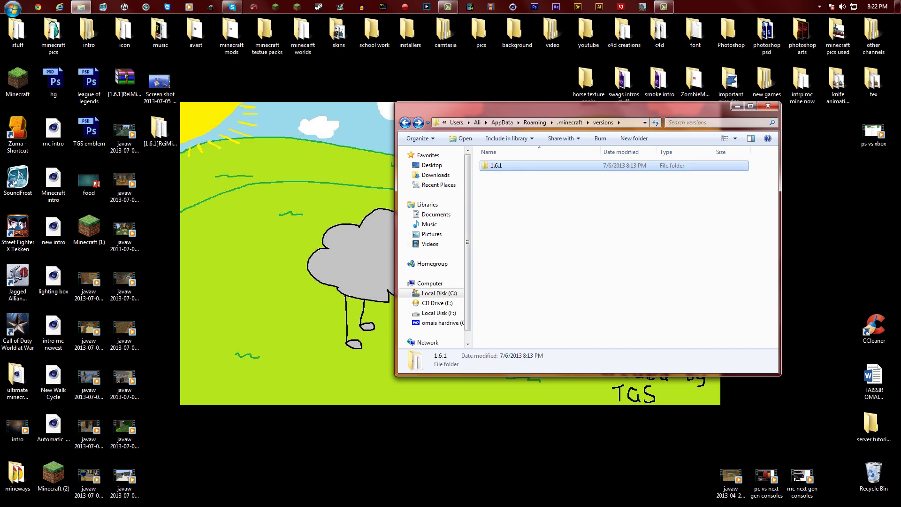
key("Return")
key("ctrl+a")
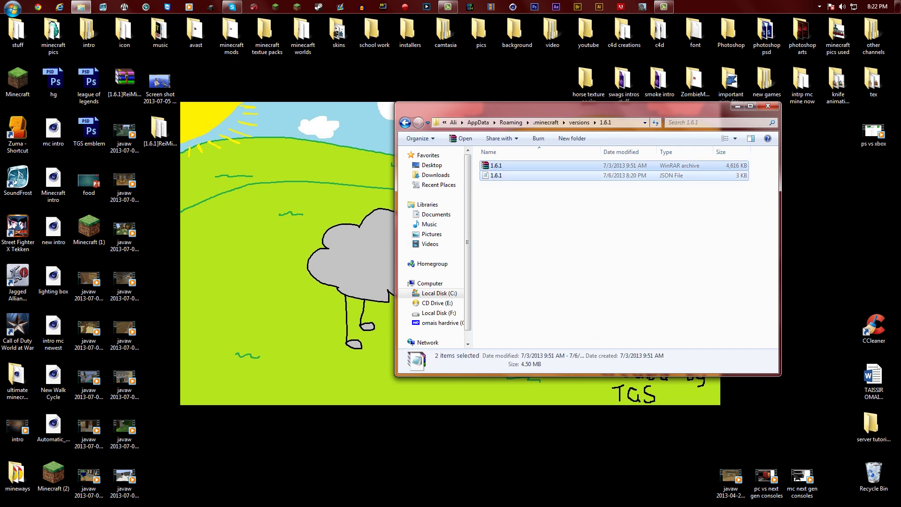
right_click(499, 168)
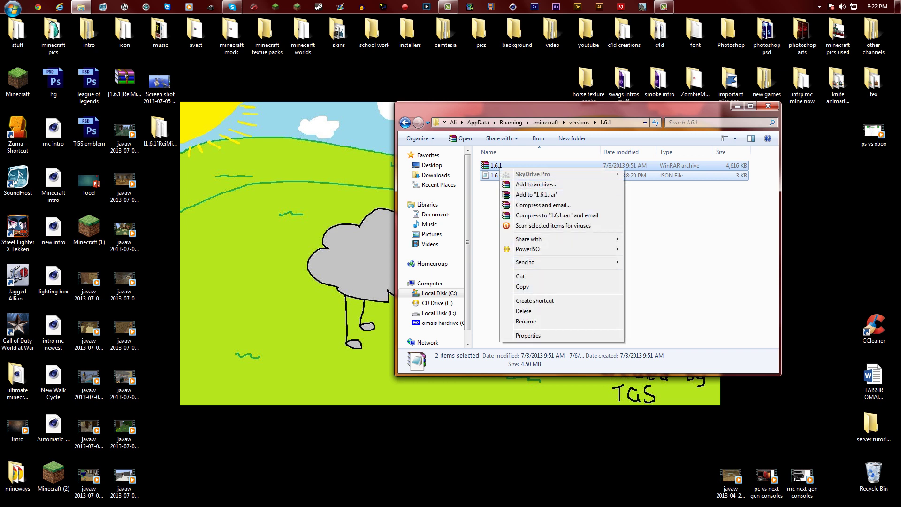
left_click(522, 286)
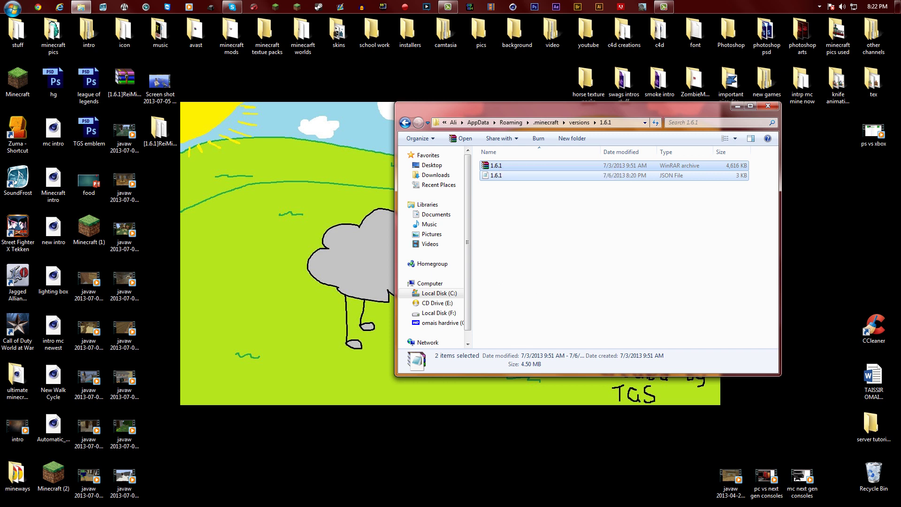
Create a folder named Rei in the versions folder and paste the two copied 1.6.1 files into it
left_click(404, 123)
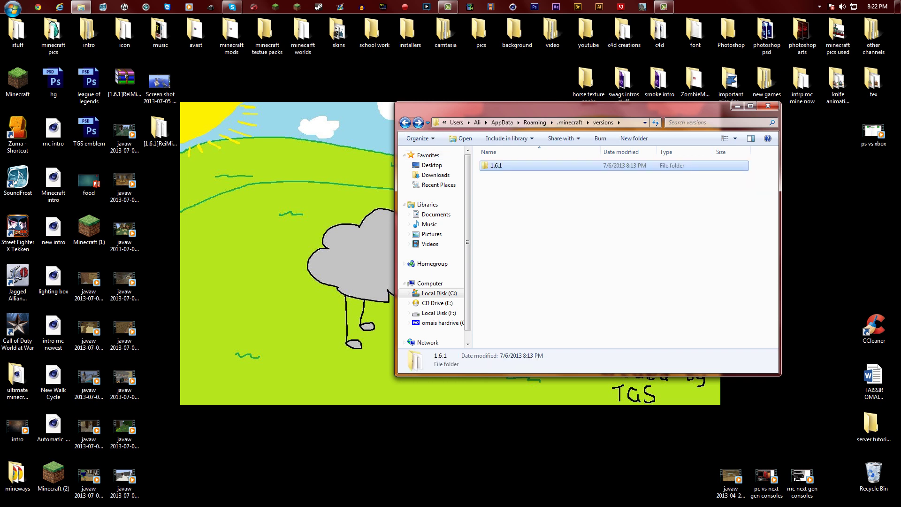
right_click(522, 221)
mouse_move(544, 333)
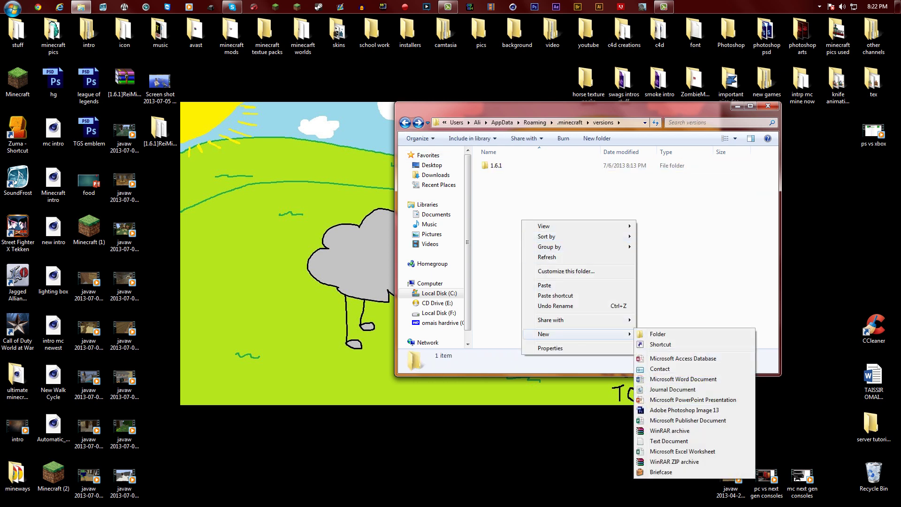
left_click(648, 334)
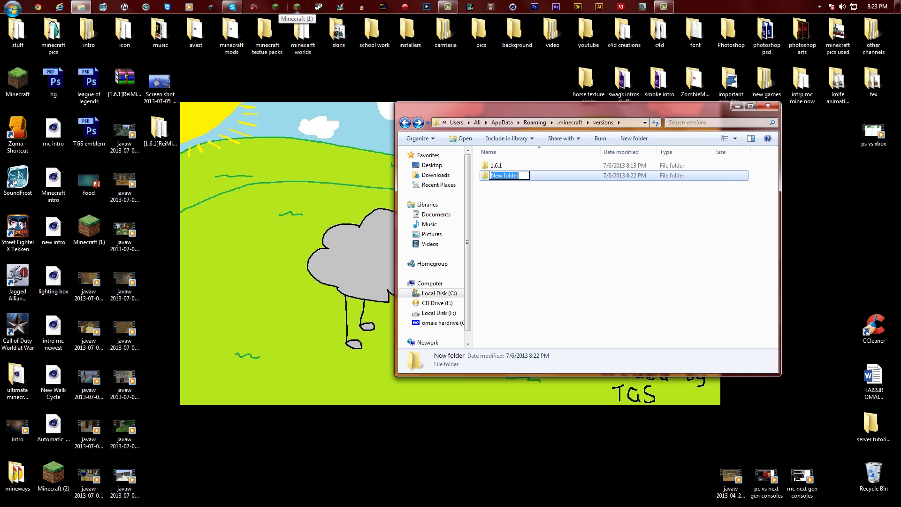
type("R")
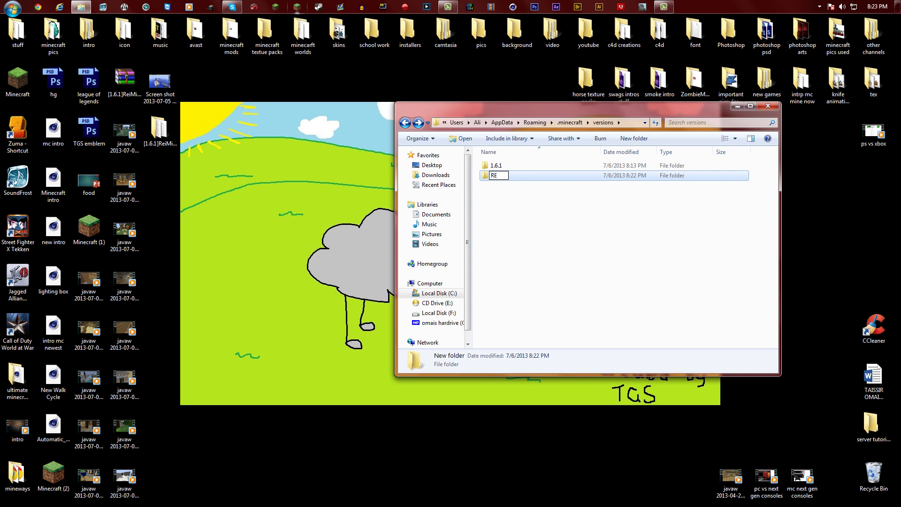
type("ei")
key("Return")
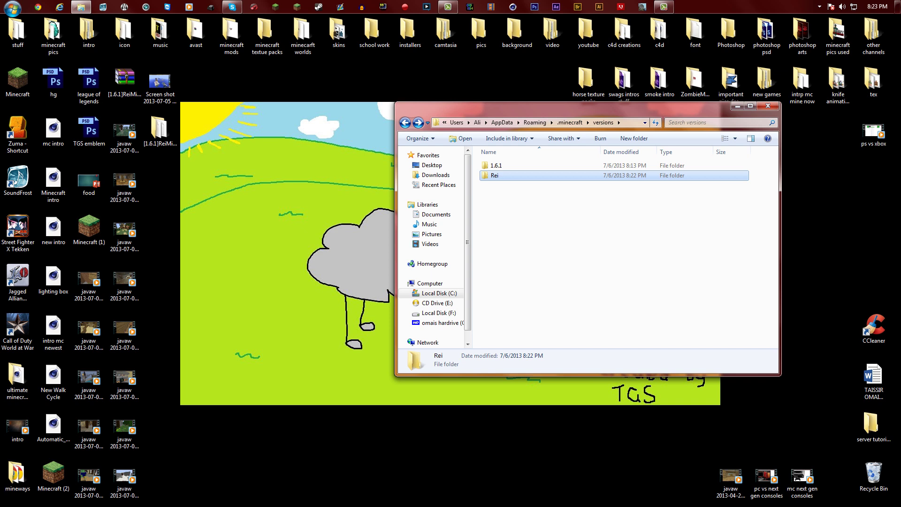
key("Return")
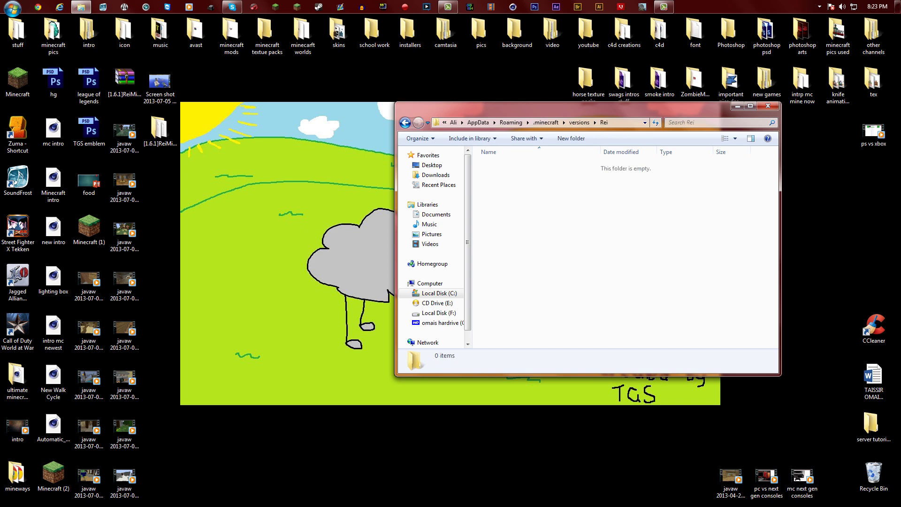
key("ctrl+v")
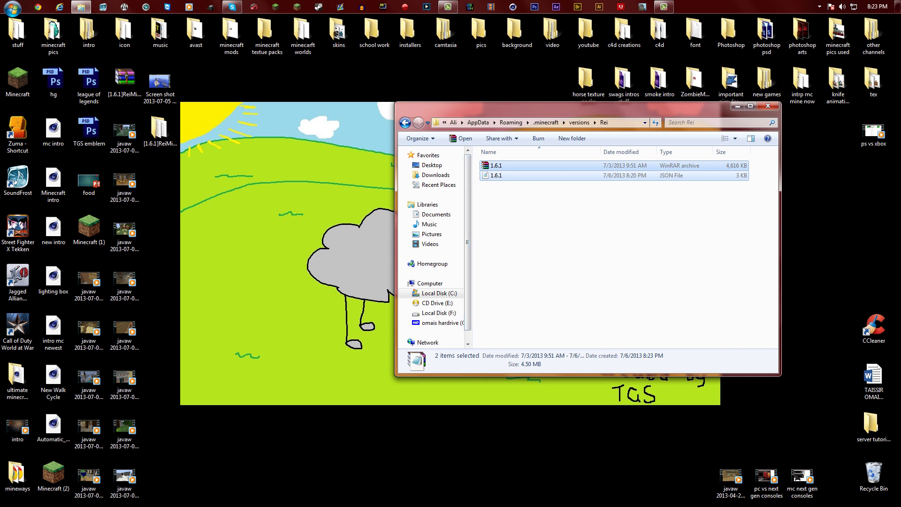
right_click(495, 165)
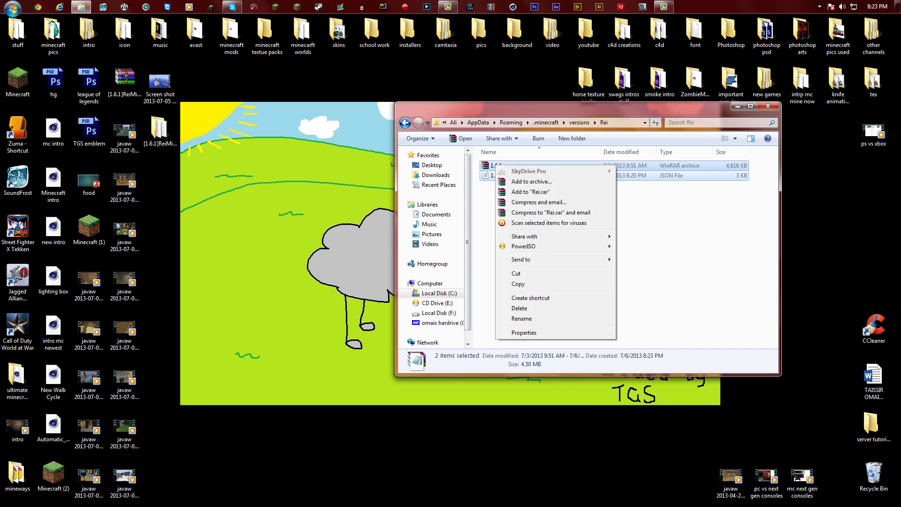
left_click(540, 211)
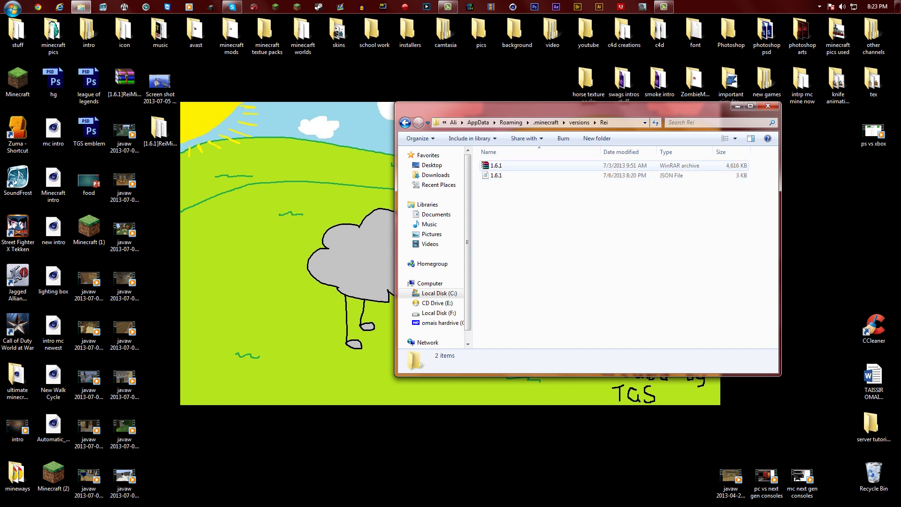
right_click(497, 165)
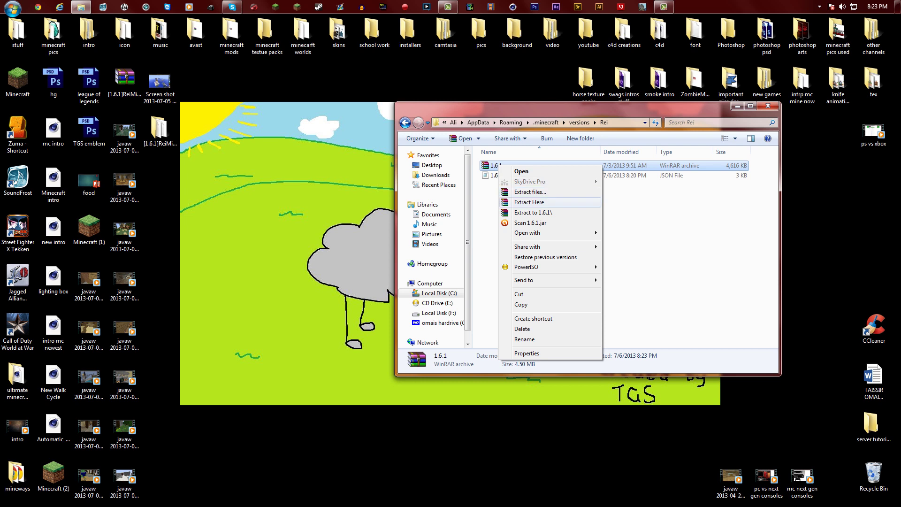
left_click(628, 211)
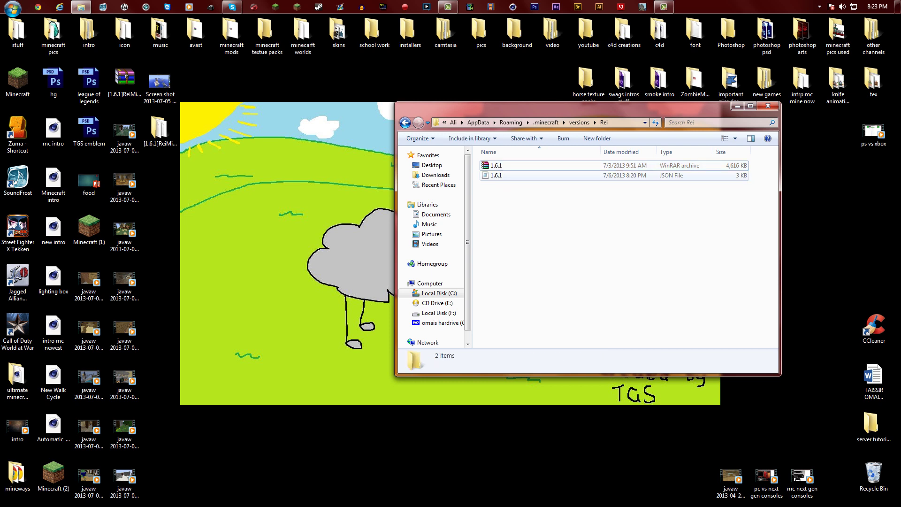
Rename the 1.6.1 archive in the Rei version folder as Rei
right_click(497, 166)
left_click(523, 339)
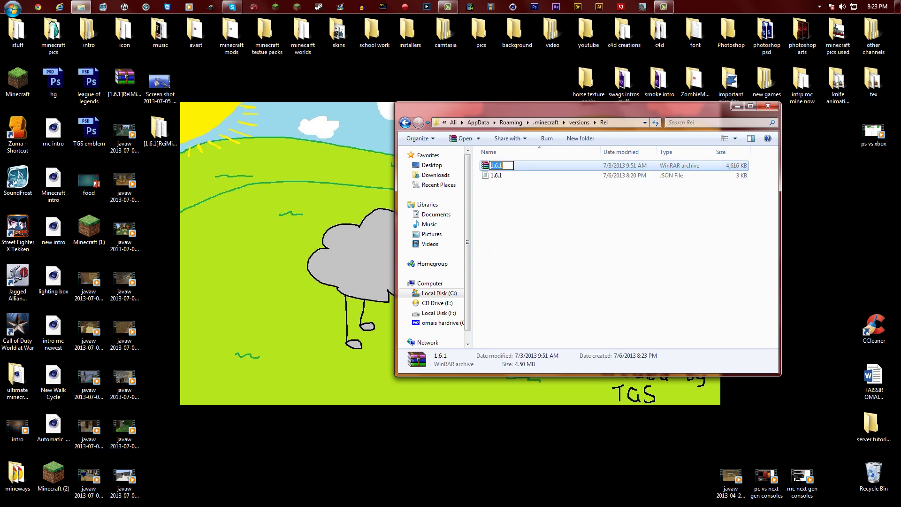
type("Rei")
left_click(496, 174)
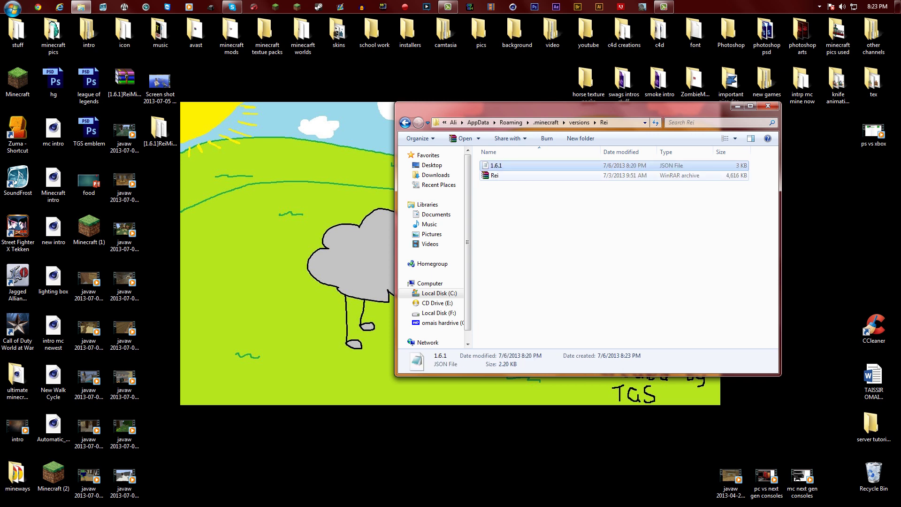
Rename the 1.6.1 JSON file in the Rei version folder as Rei
right_click(496, 171)
left_click(657, 219)
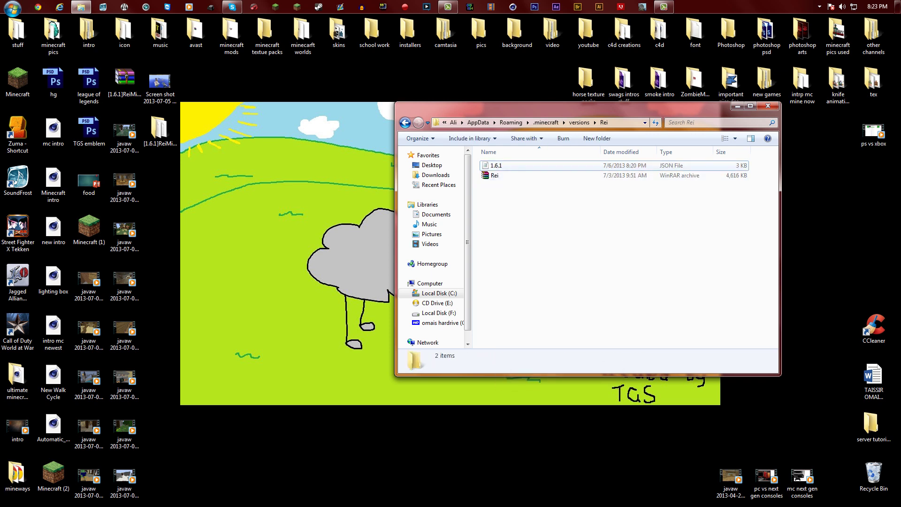
right_click(567, 167)
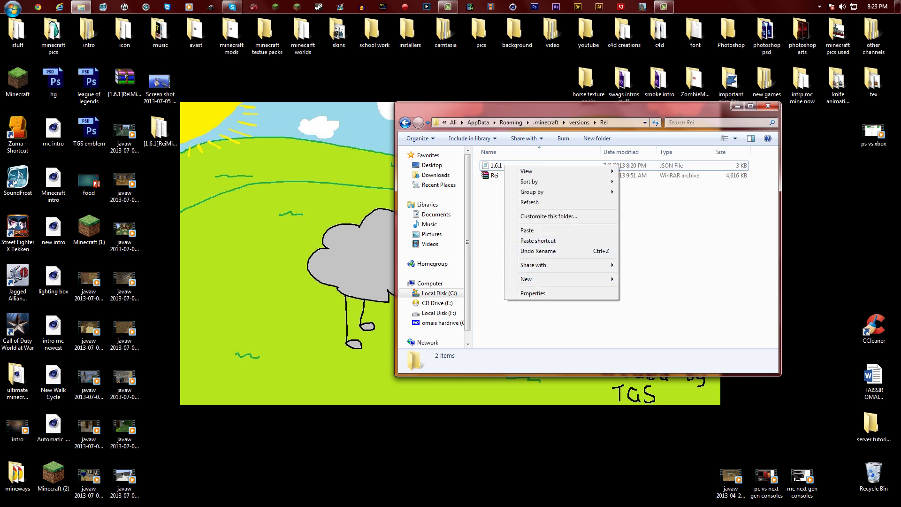
right_click(494, 164)
left_click(520, 356)
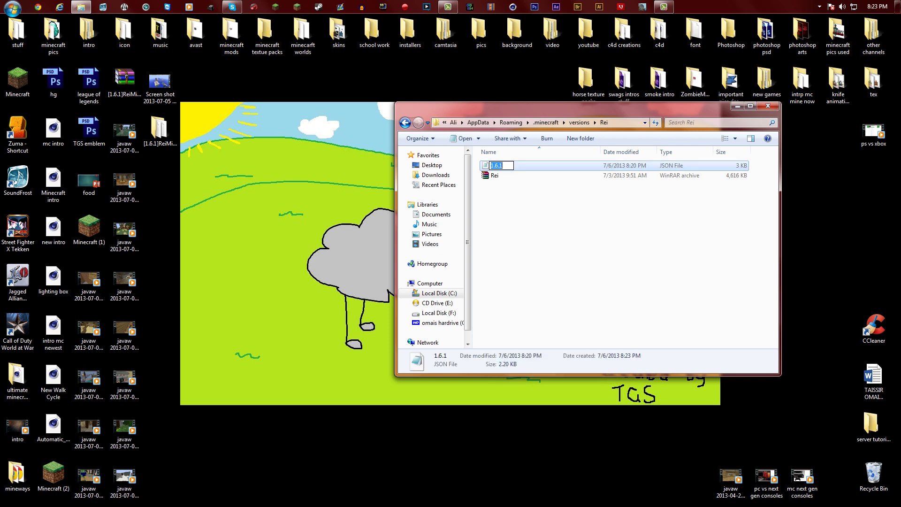
type("Rei")
key("Return")
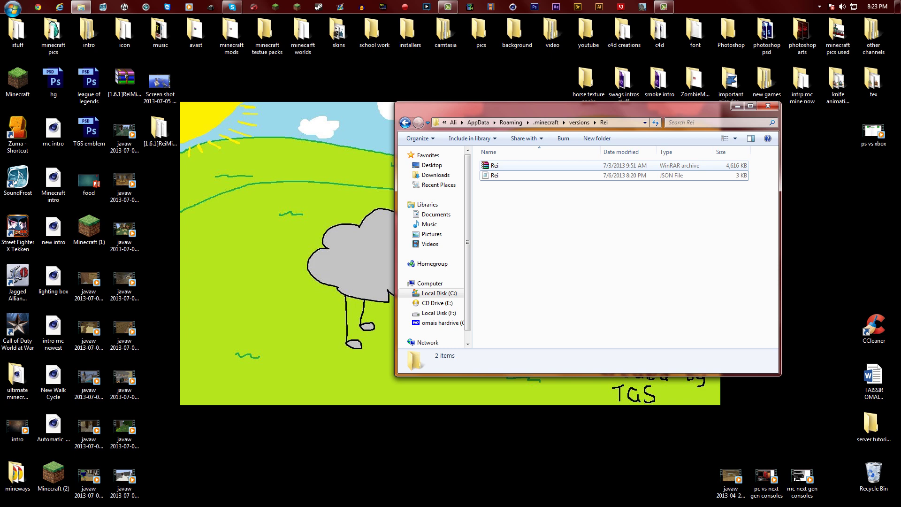
Open the Rei archive in WinRAR and delete its META-INF folder
double_click(494, 165)
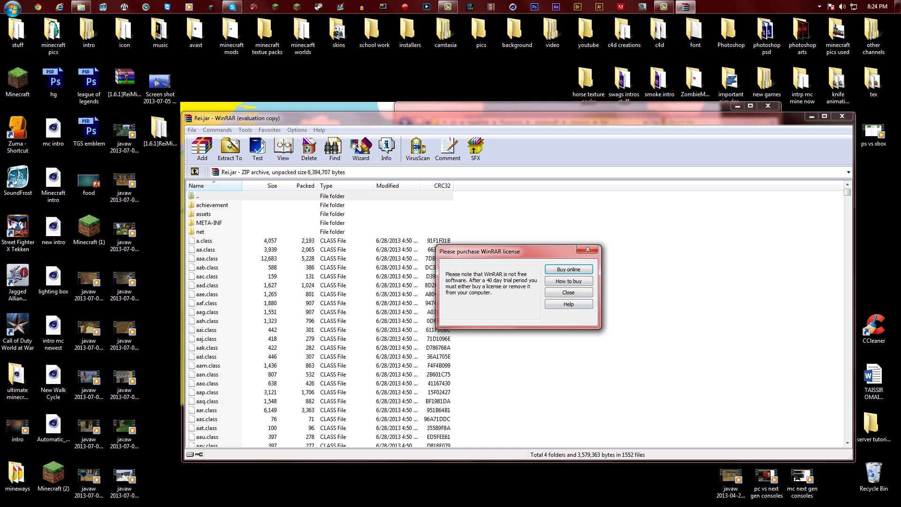
left_click(567, 291)
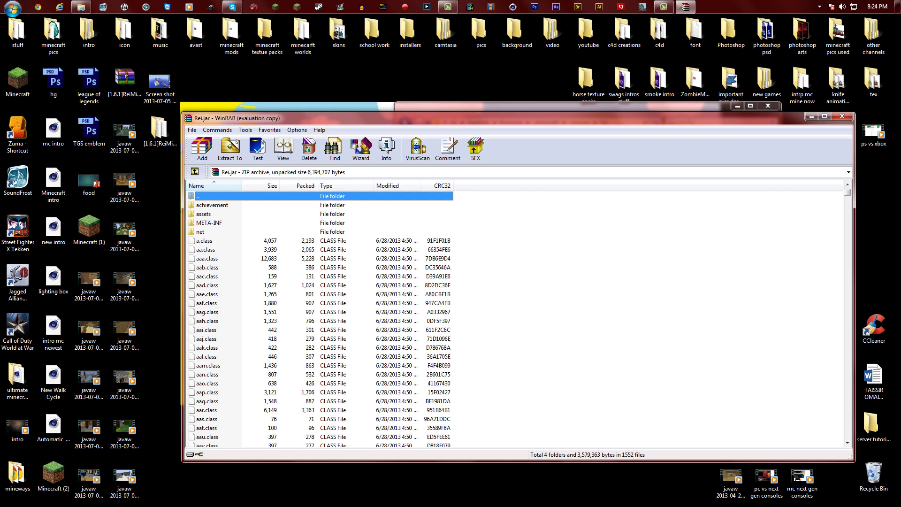
left_click(209, 222)
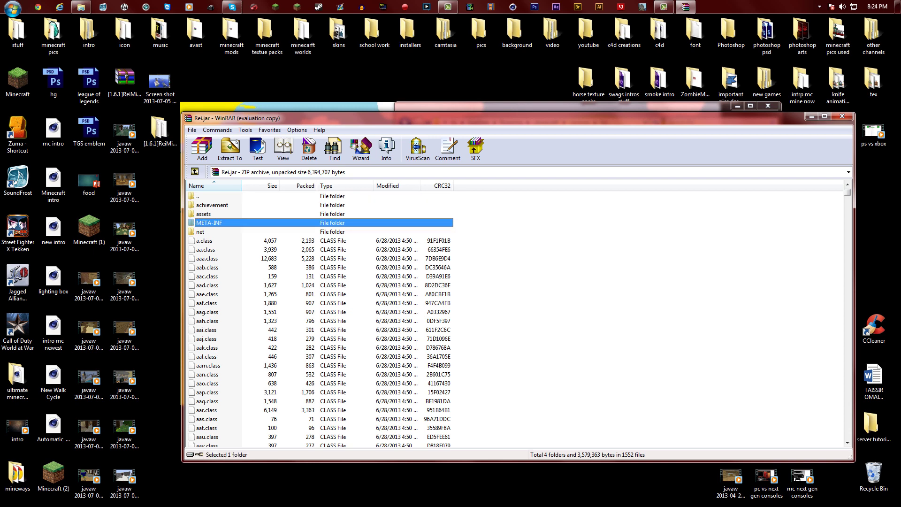
key("Delete")
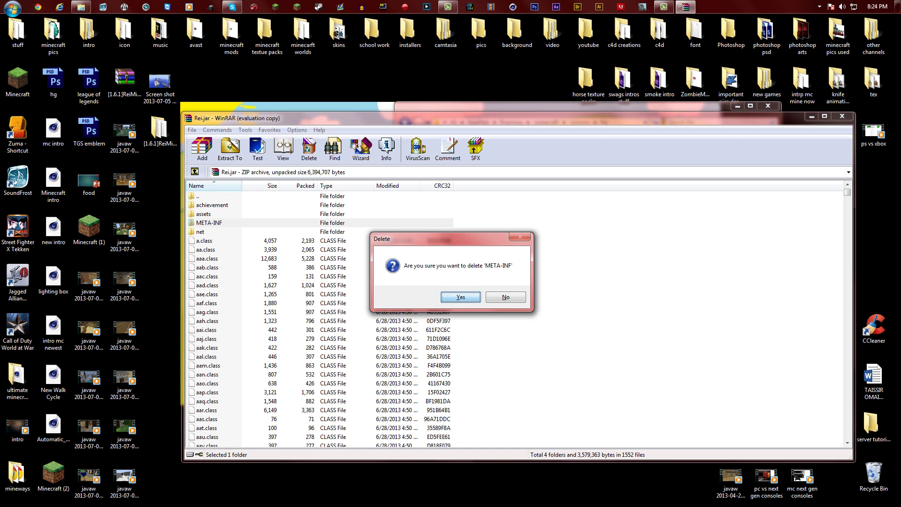
key("Return")
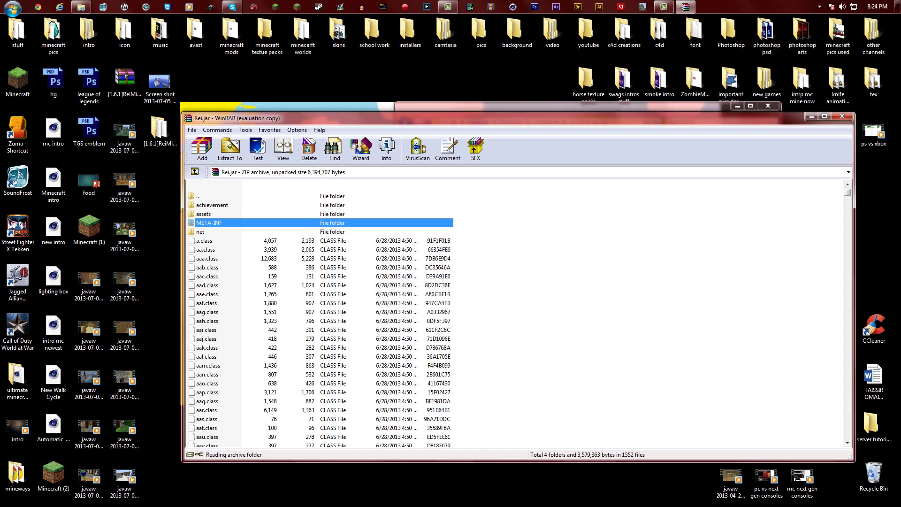
Open the extracted [1.6.1]ReiMinimap_v3.4 folder from the desktop and arrange it side by side with the Rei.jar archive window
left_click_drag(570, 118, 900, 140)
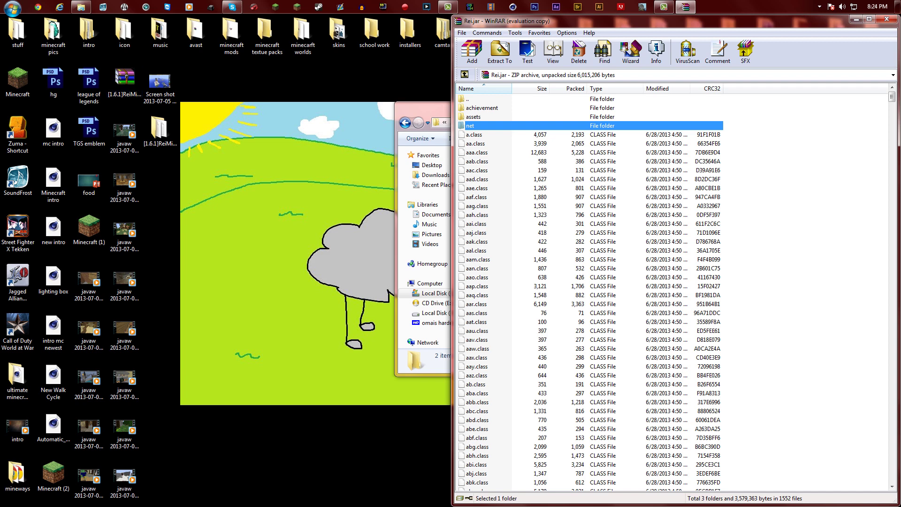
left_click_drag(124, 80, 162, 82)
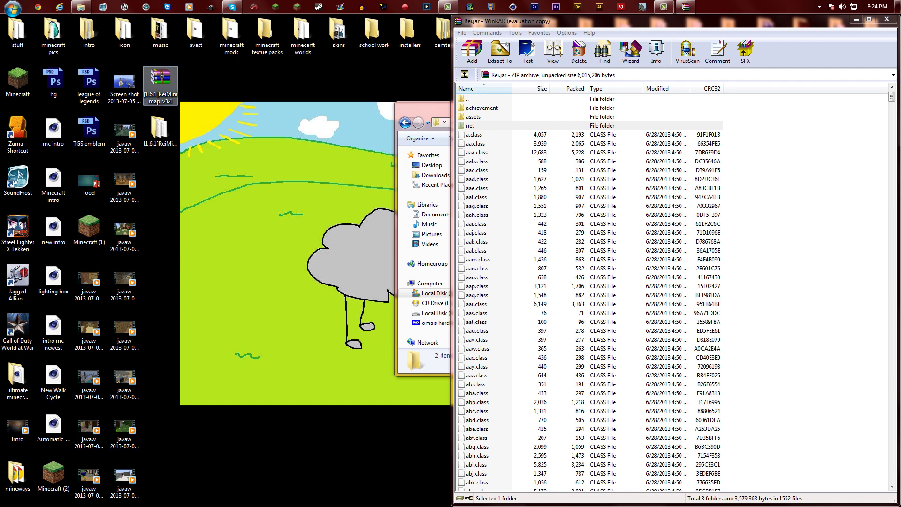
right_click(162, 79)
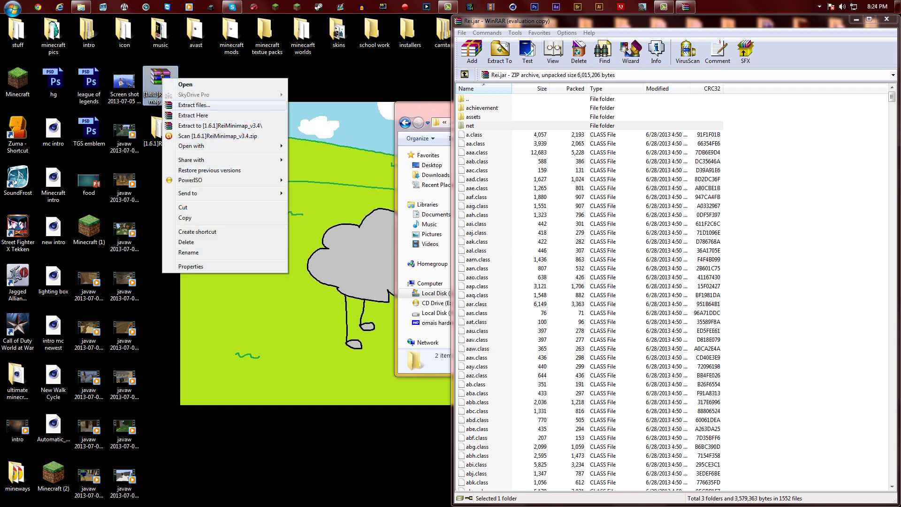
left_click(310, 93)
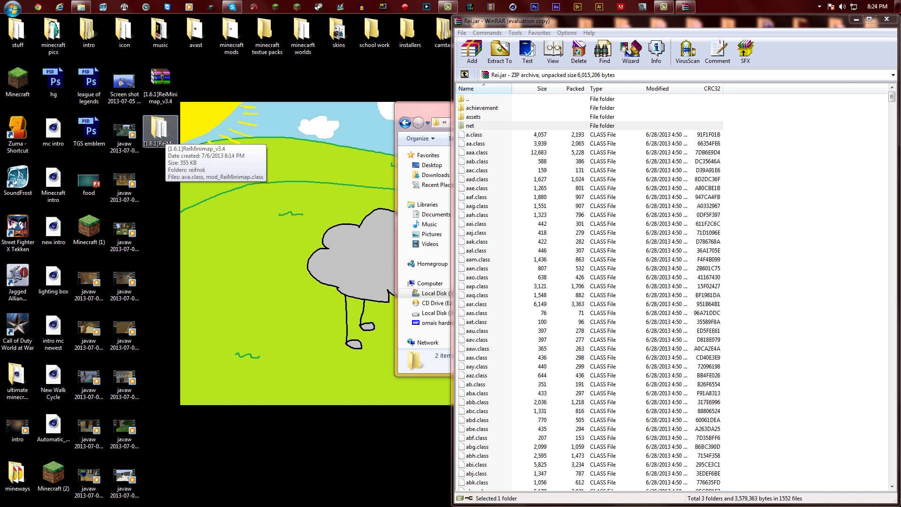
double_click(160, 131)
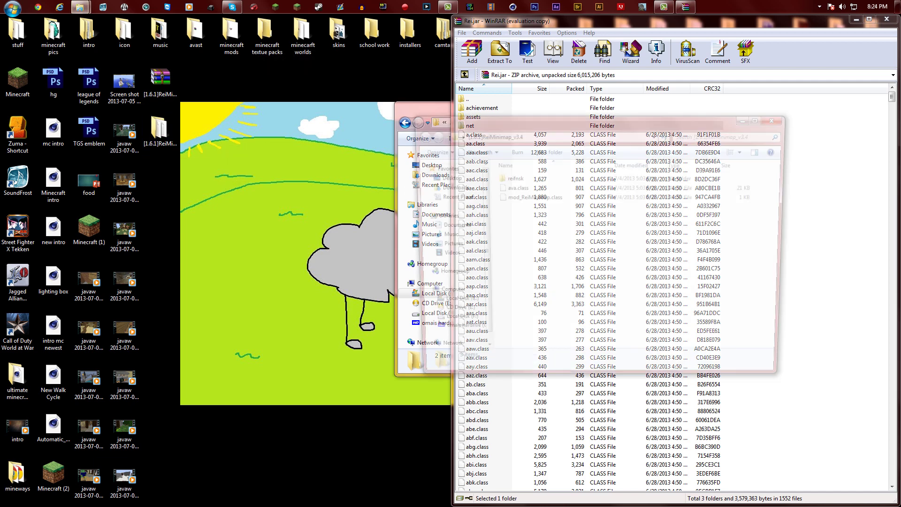
left_click_drag(572, 121, 228, 79)
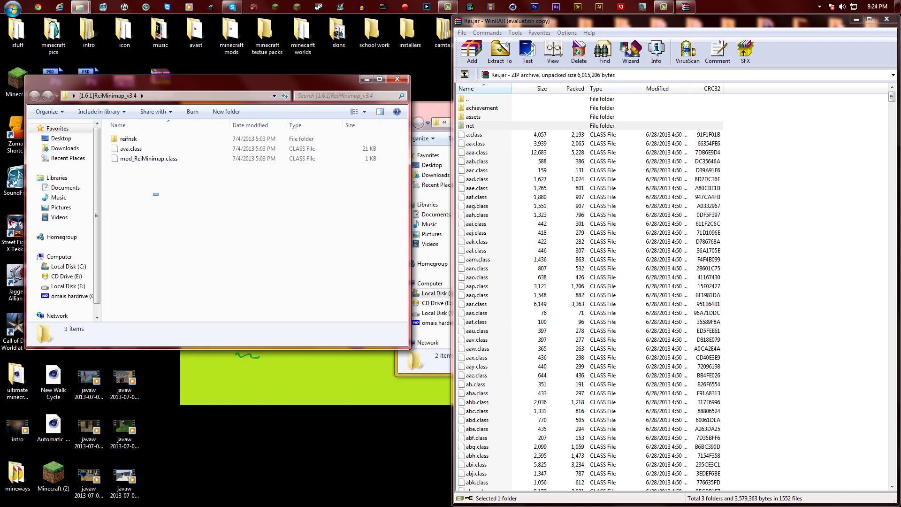
Add reifnsk, ava.class and mod_ReiMinimap.class to Rei.jar in ZIP format with normal compression, and close the mod folder and archive
left_click_drag(176, 196, 158, 132)
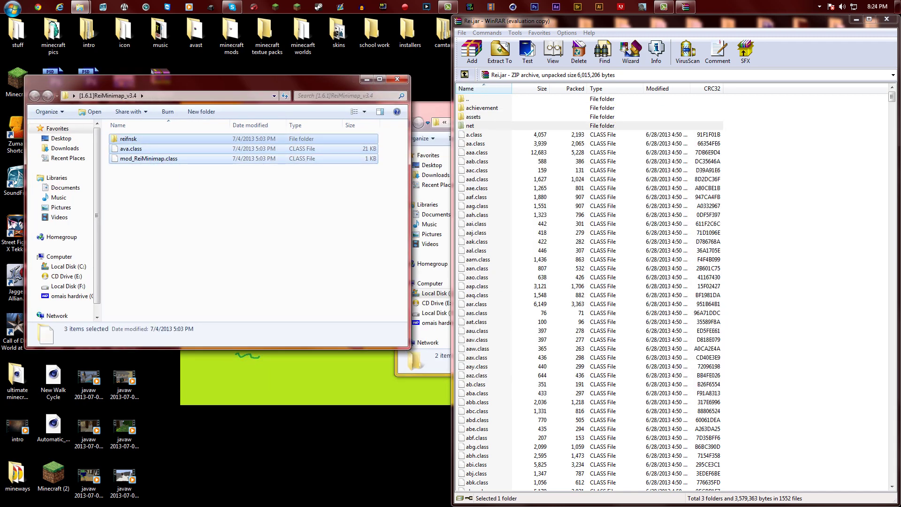
left_click_drag(149, 148, 586, 234)
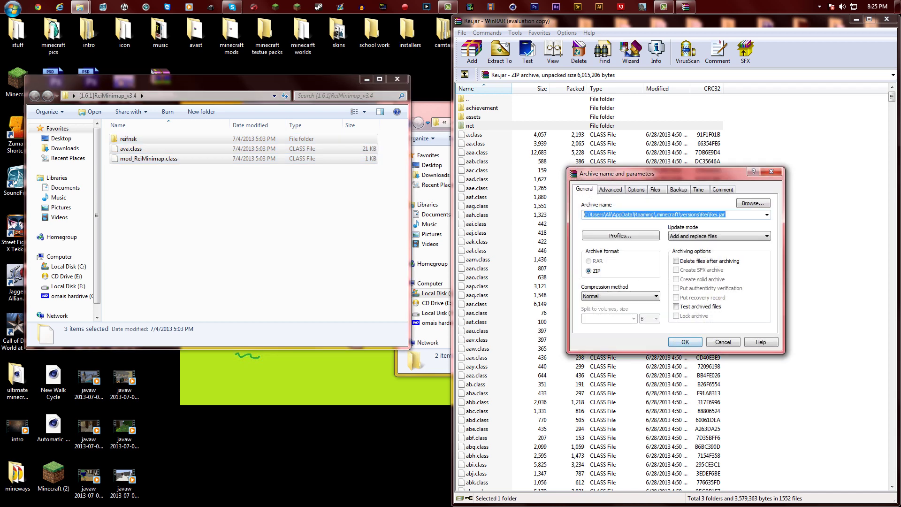
left_click(685, 342)
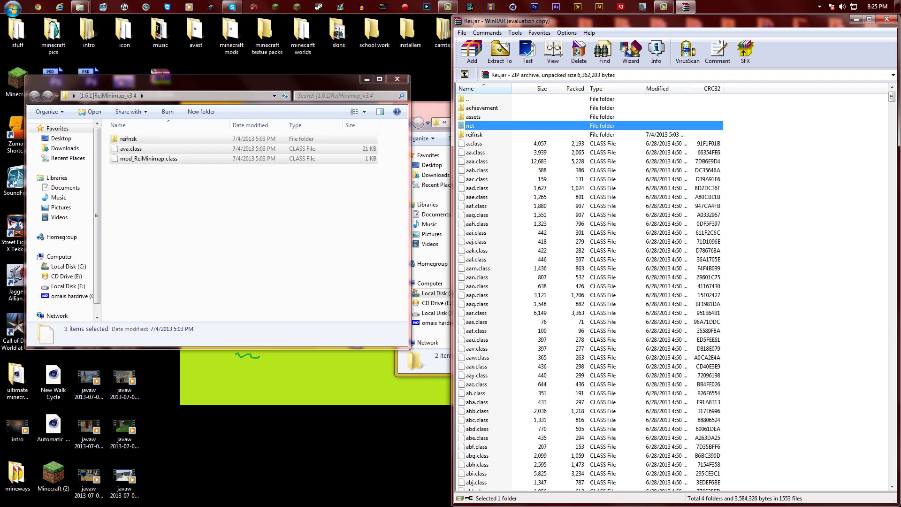
left_click(397, 79)
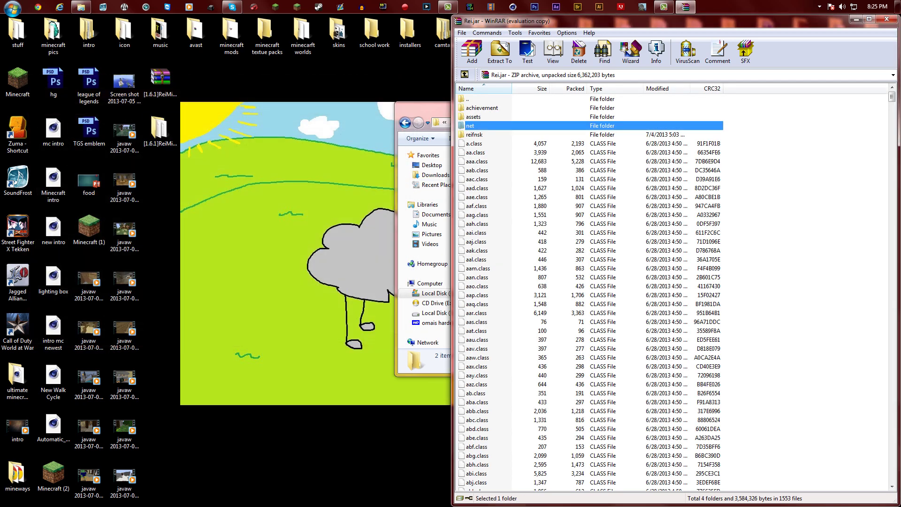
left_click(887, 19)
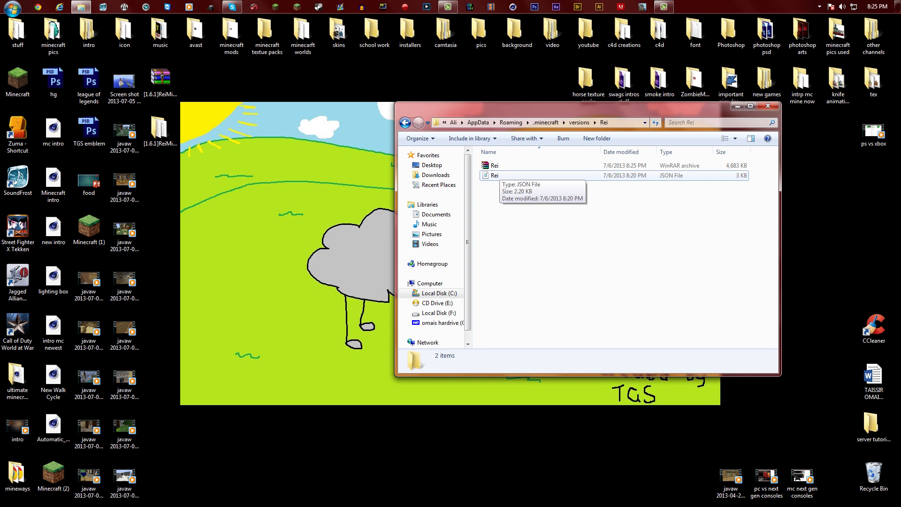
Open the Rei JSON file in Notepad, change its "id" value to "Rei" and save the file on closing
right_click(493, 176)
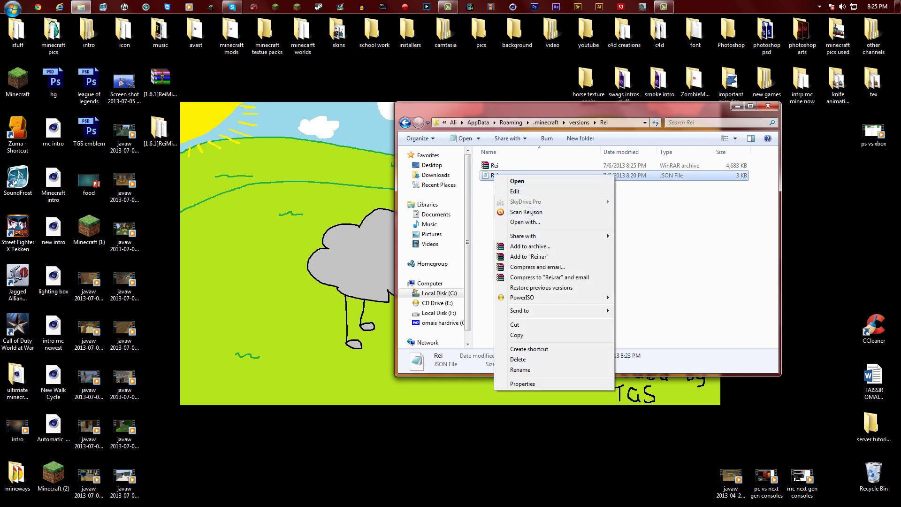
key("Escape")
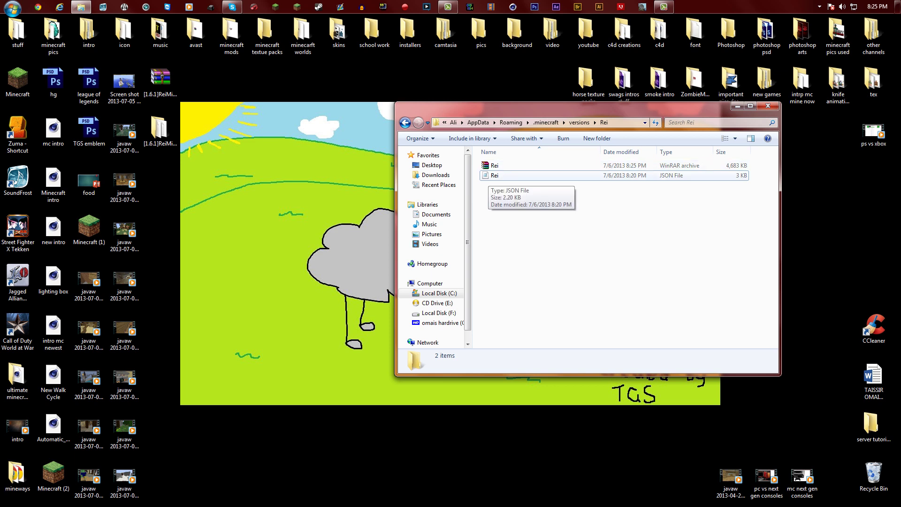
double_click(492, 176)
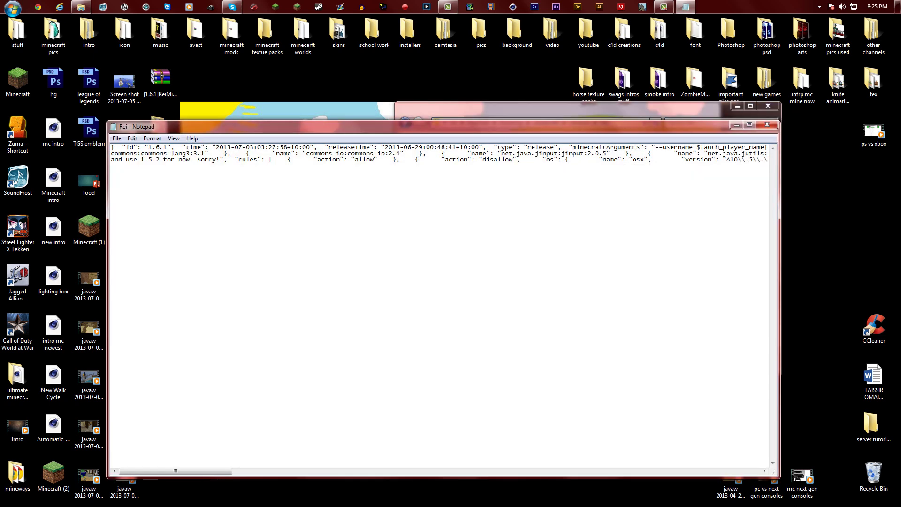
left_click_drag(148, 147, 168, 147)
type("R")
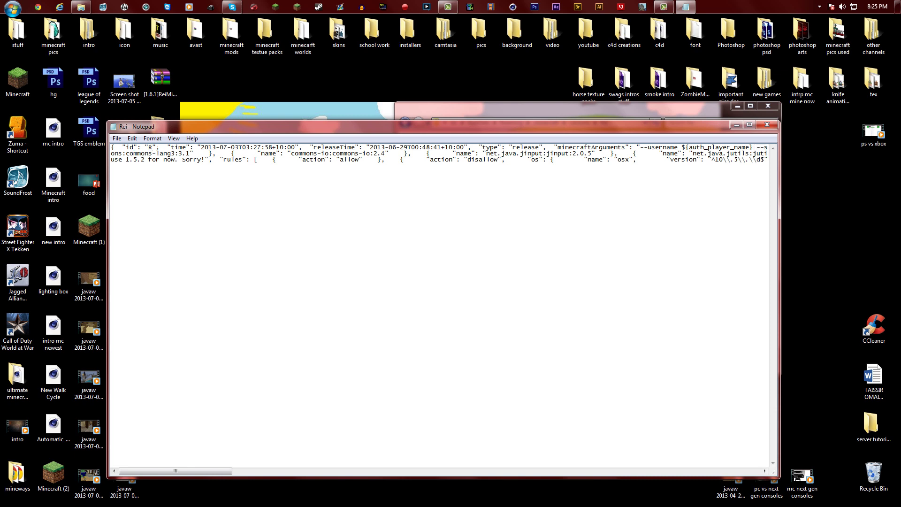
type("ei")
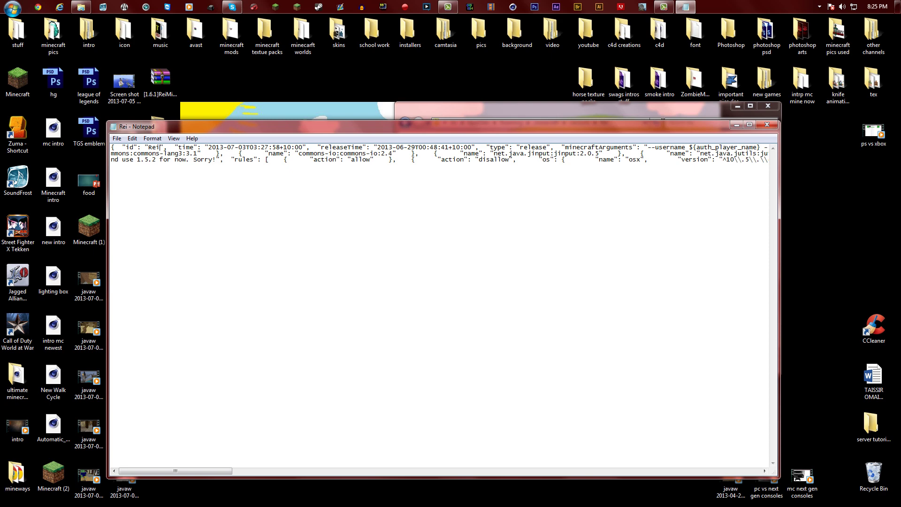
left_click(767, 124)
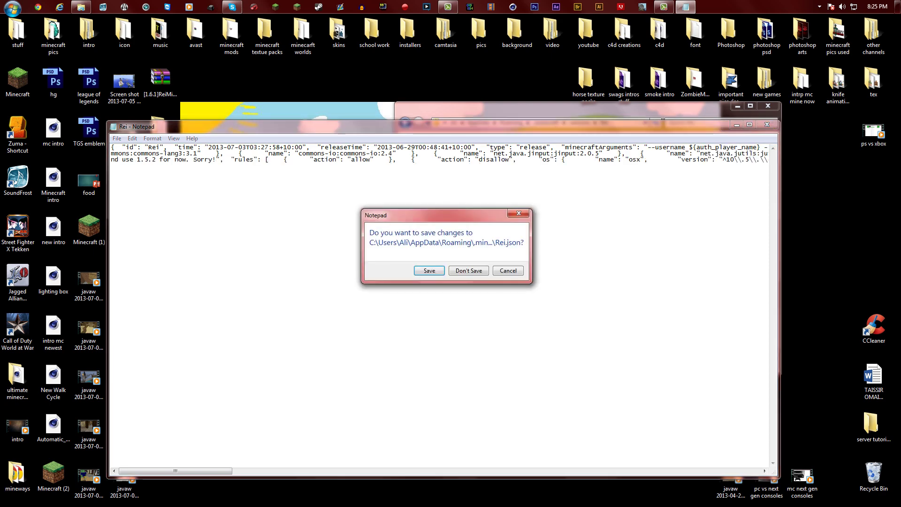
key("Return")
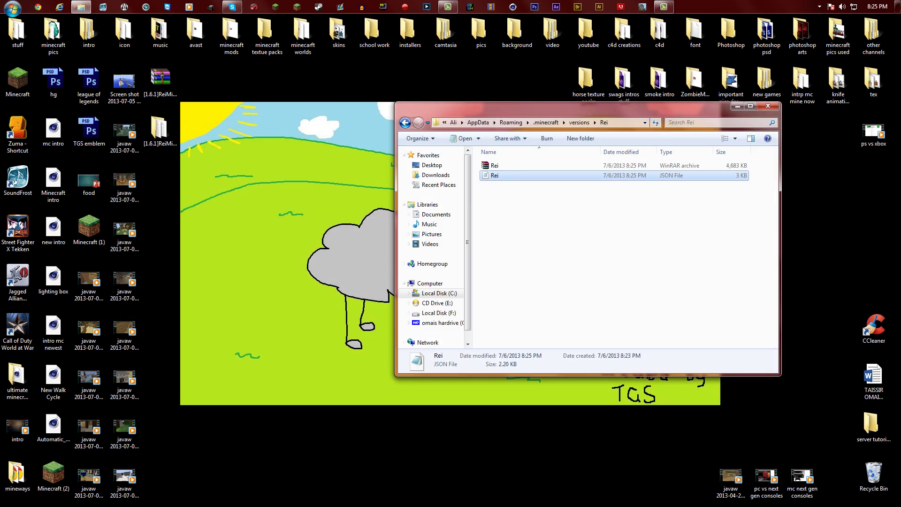
Start Minecraft from the Minecraft Launcher with the Rei profile and load the singleplayer world named survival
left_click(767, 106)
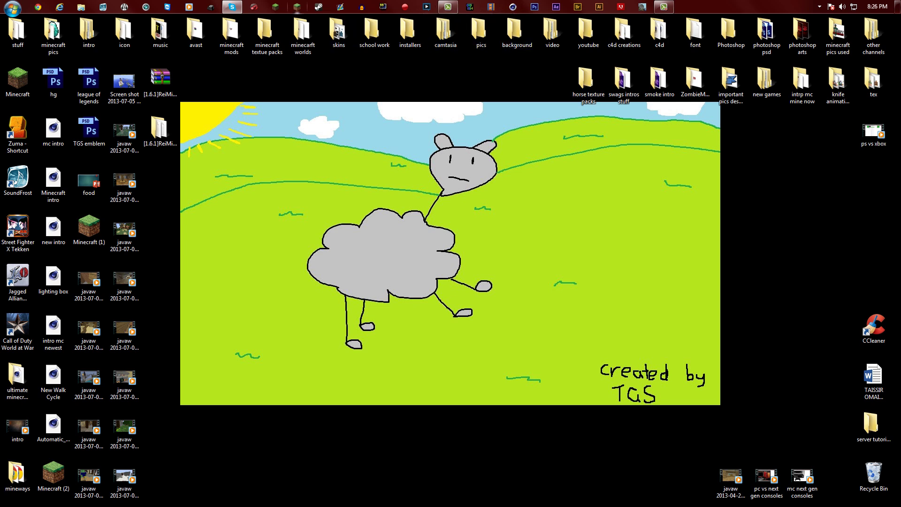
left_click(297, 7)
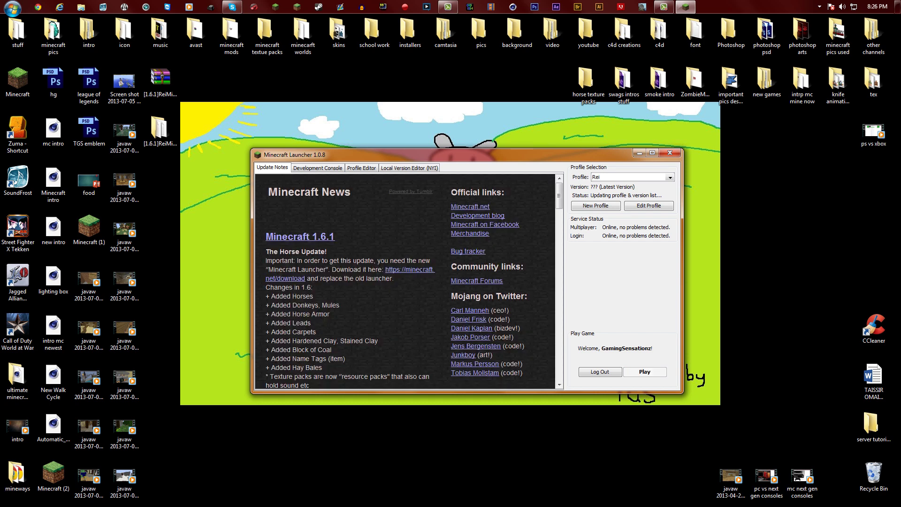
left_click(670, 176)
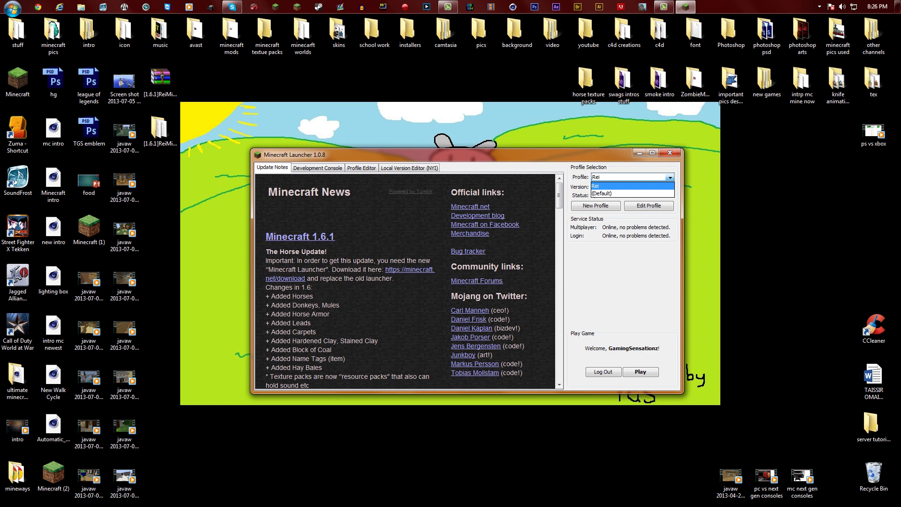
key("Escape")
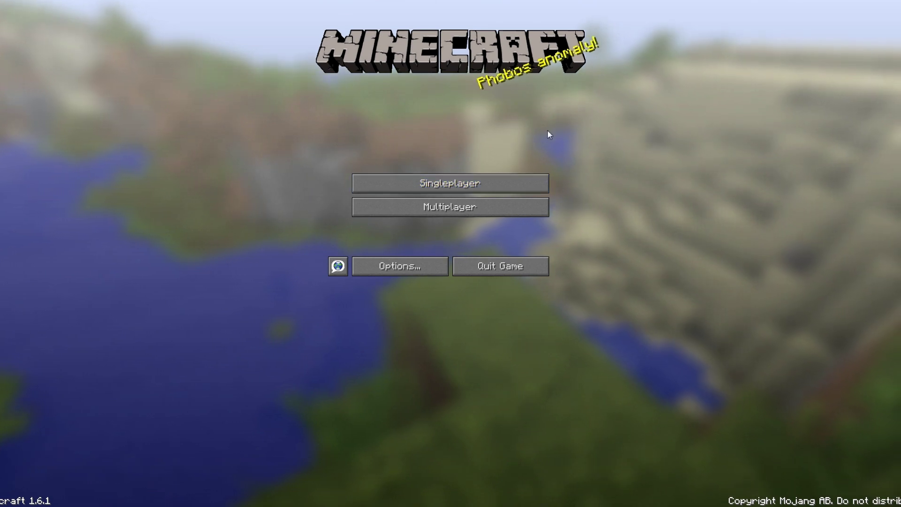
left_click(433, 187)
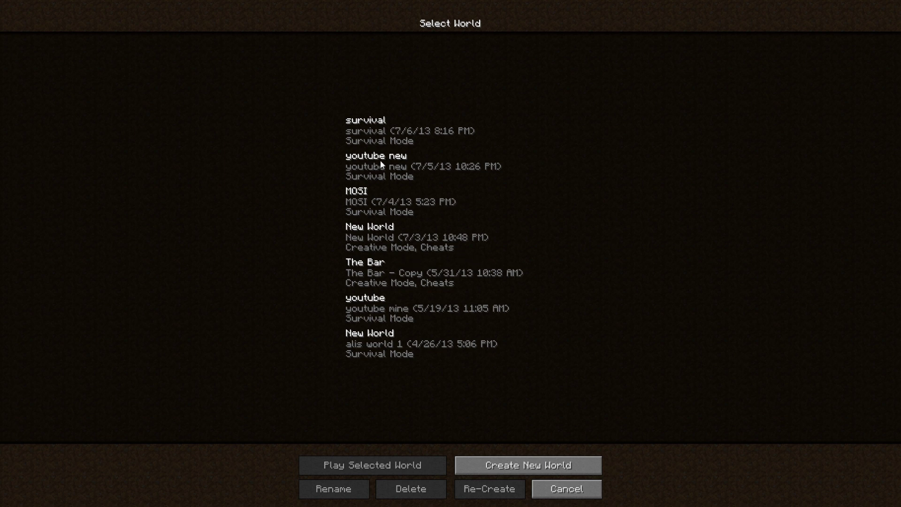
double_click(376, 132)
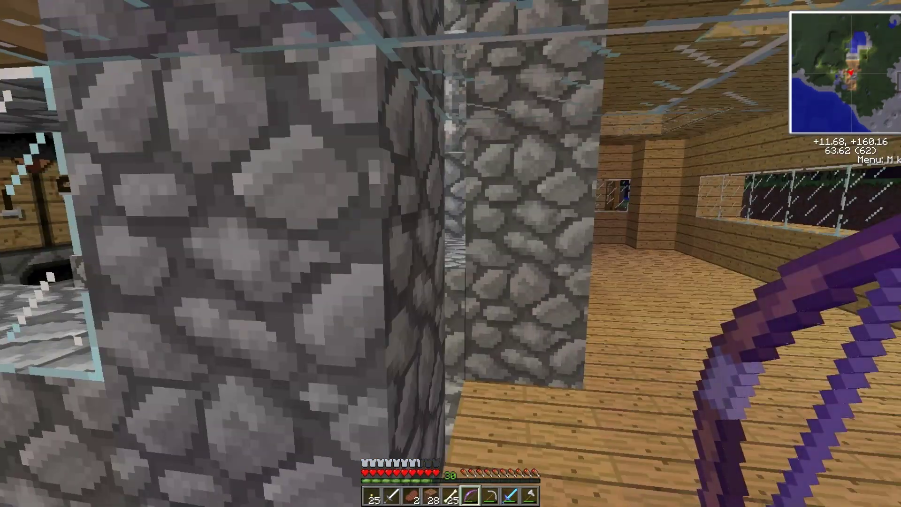
Equip the diamond sword and inspect it in the inventory
scroll(451, 253, "down", 3)
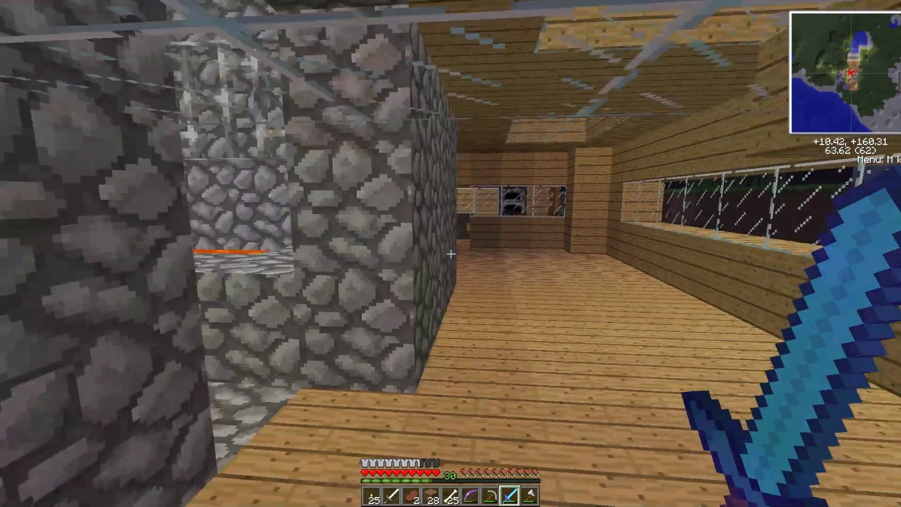
key("e")
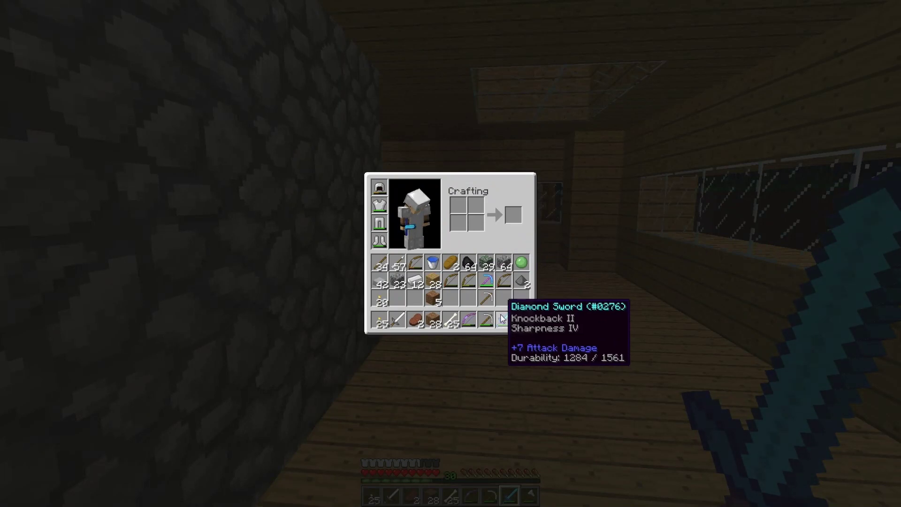
key("e")
Walk through the ground floor of the house with the minimap shown, passing the enchanting room and windows to the double doors
key("w")
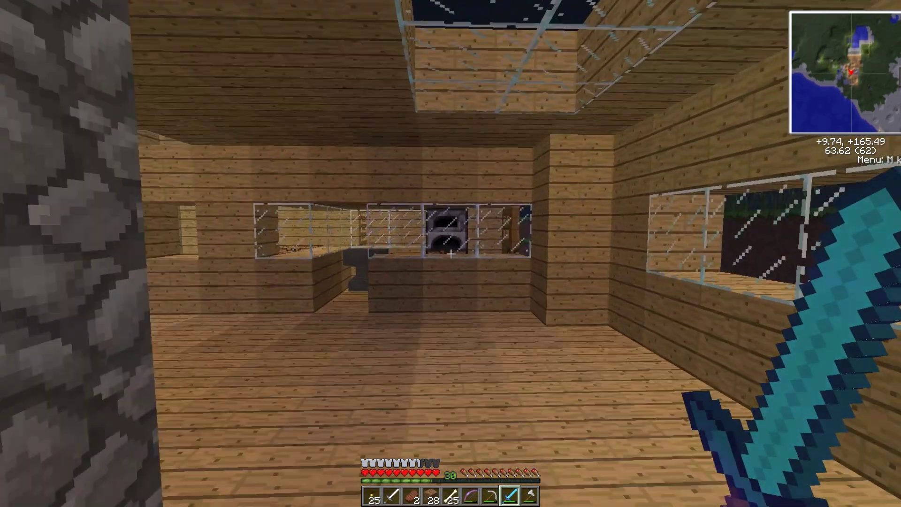
key("w")
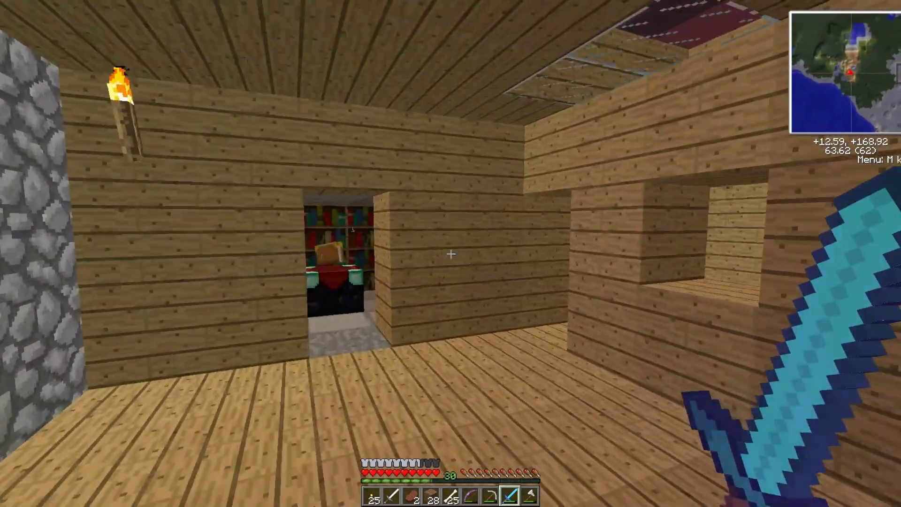
scroll(450, 254, "up", 1)
key("9")
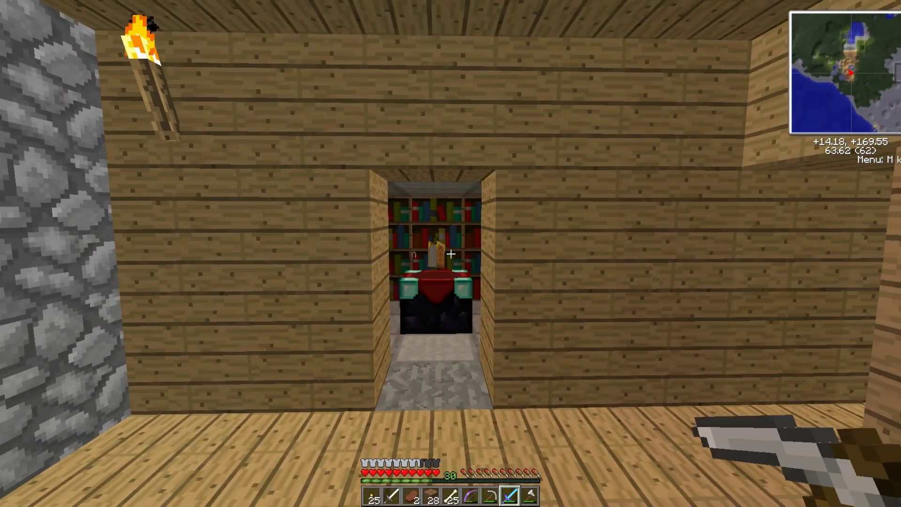
key("8")
key("w")
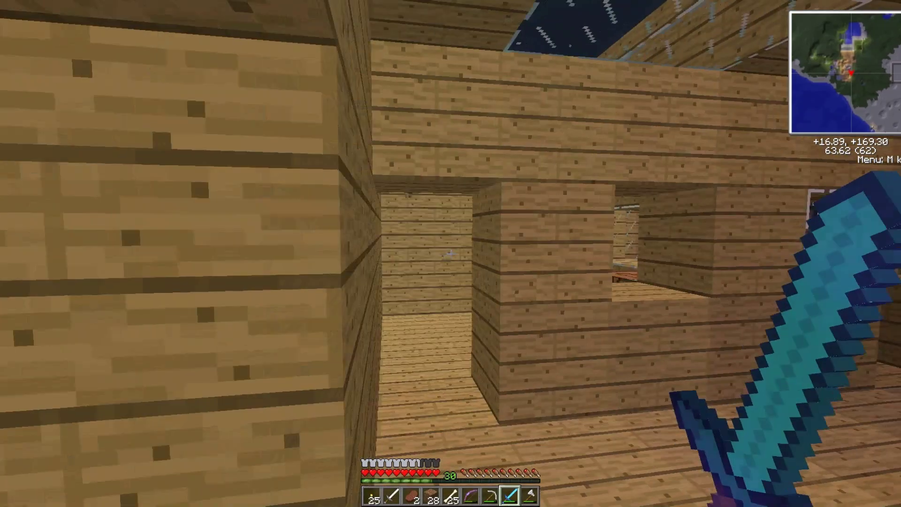
key("w")
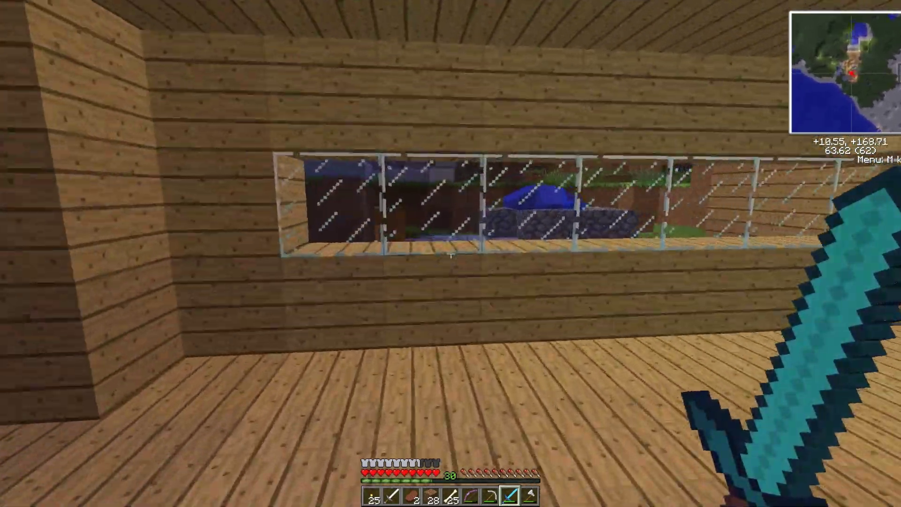
key("w")
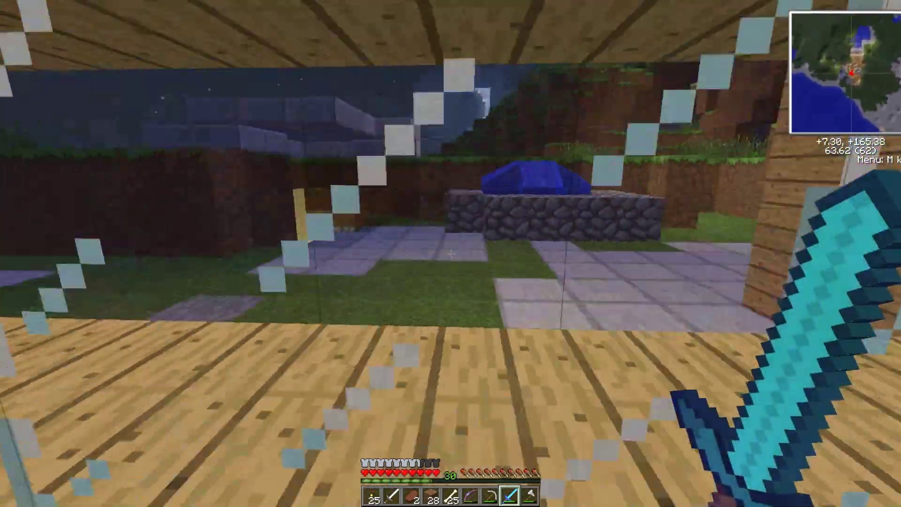
key("w")
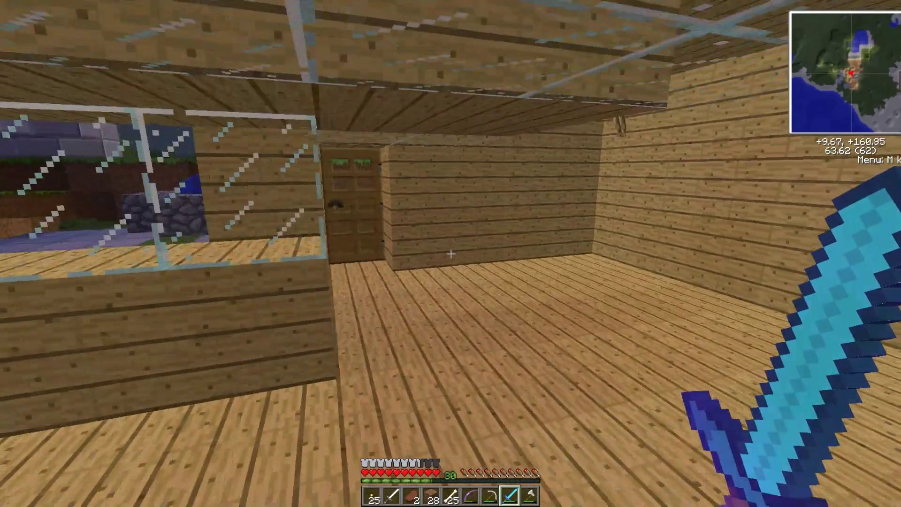
key("w")
View the Rei's Minimap options menu and the new waypoint form, and close both without making changes
key("m")
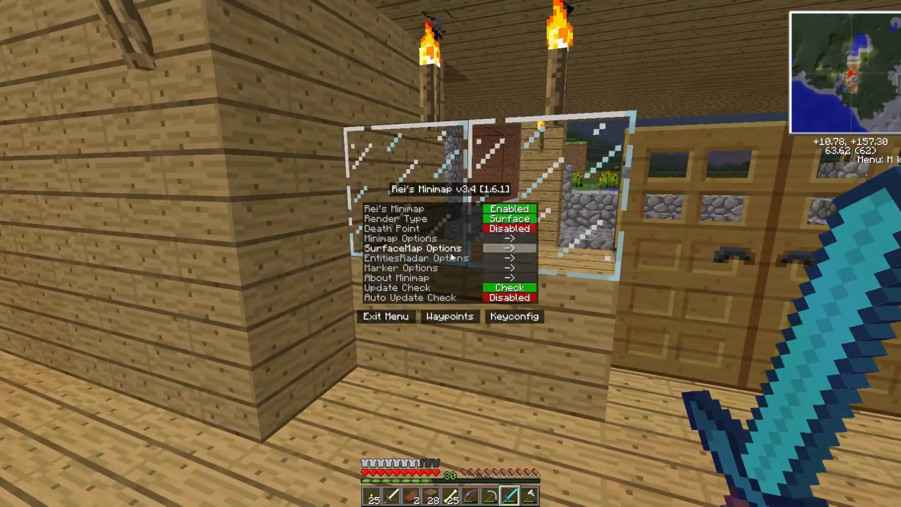
key("Escape")
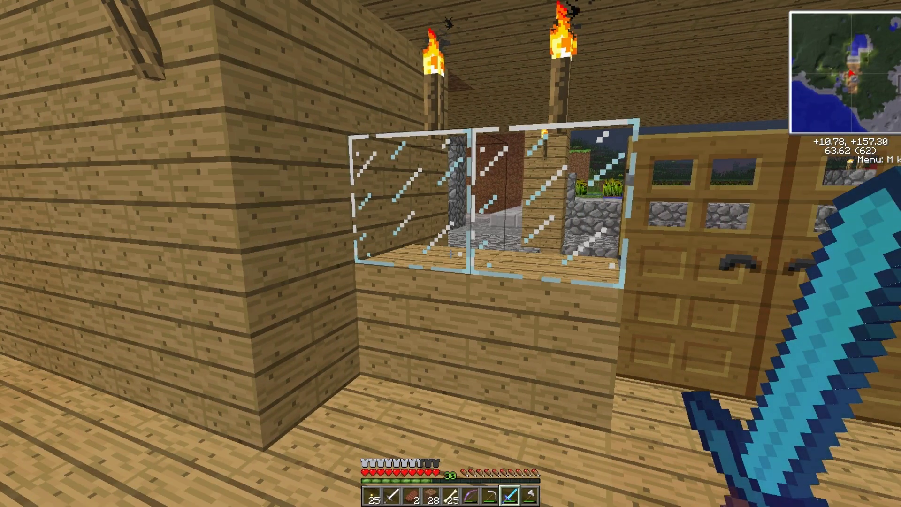
key("c")
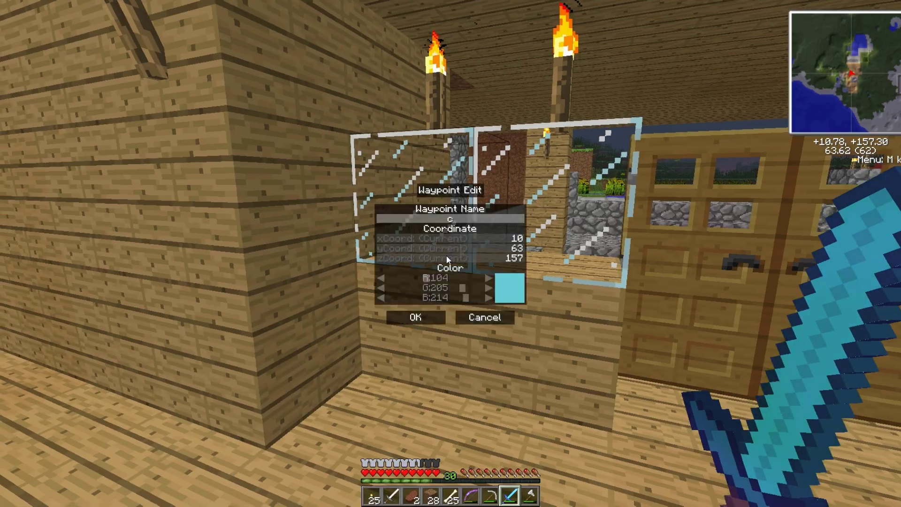
key("Escape")
Go out through the double wooden doors and explore the cobblestone yard and animal pen with the minimap shown
key("w")
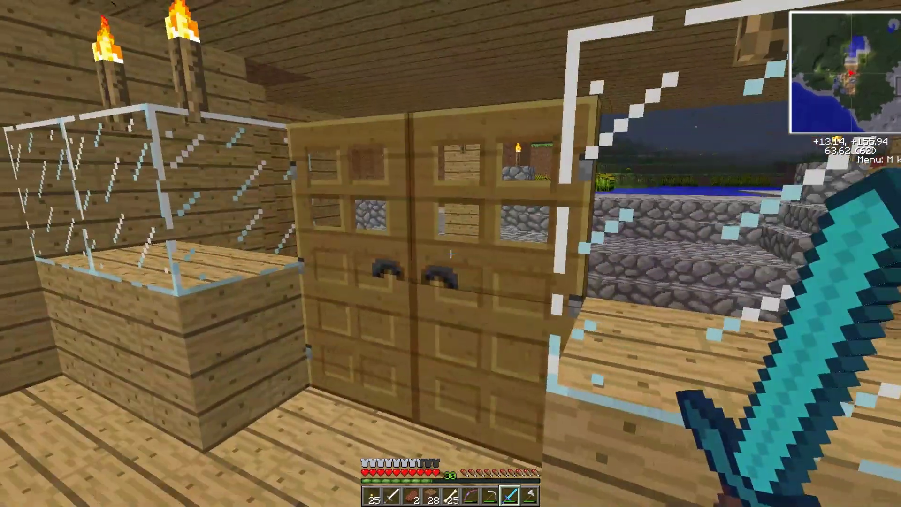
right_click(450, 253)
key("w")
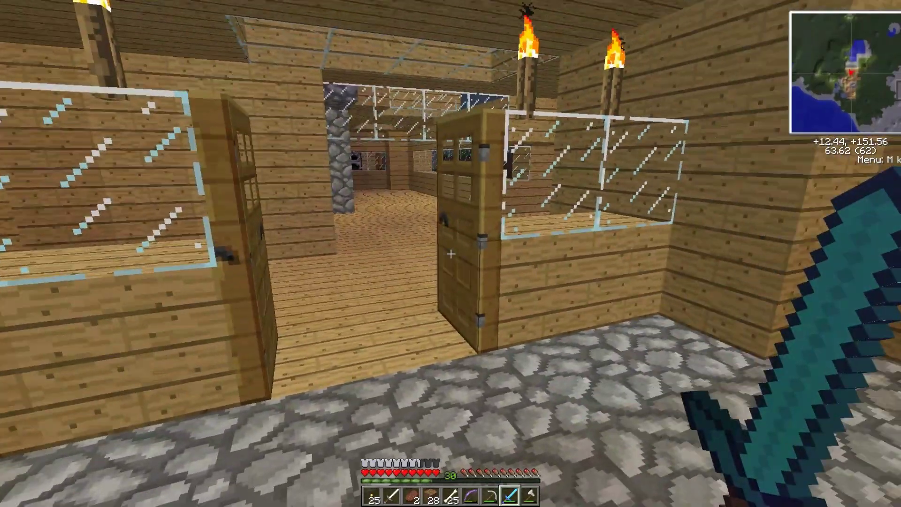
right_click(451, 253)
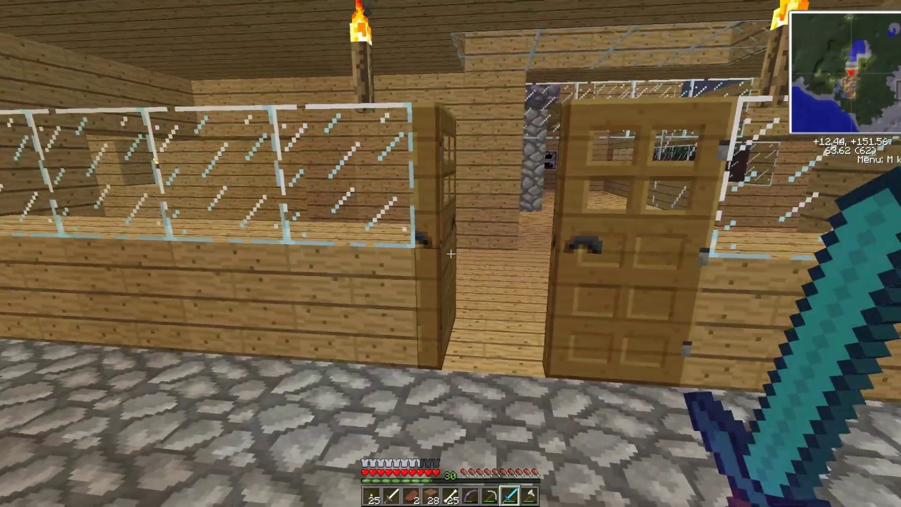
key("w")
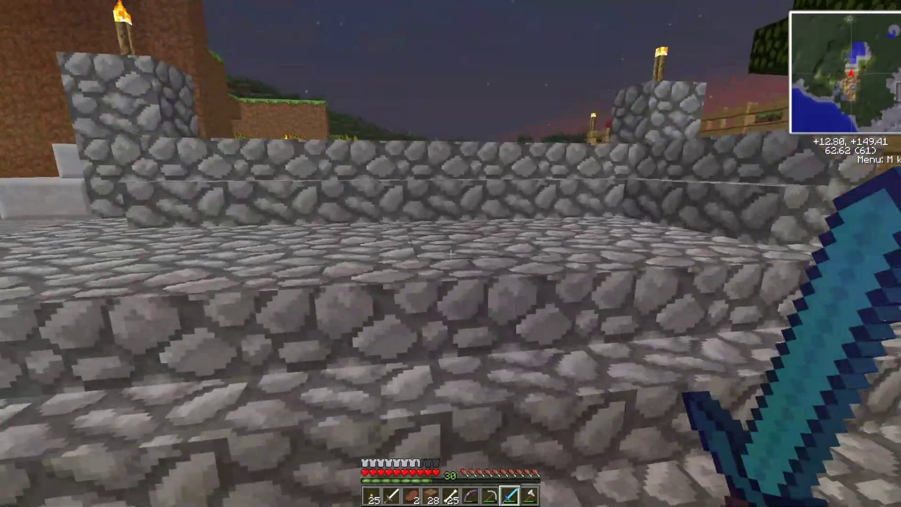
key("w")
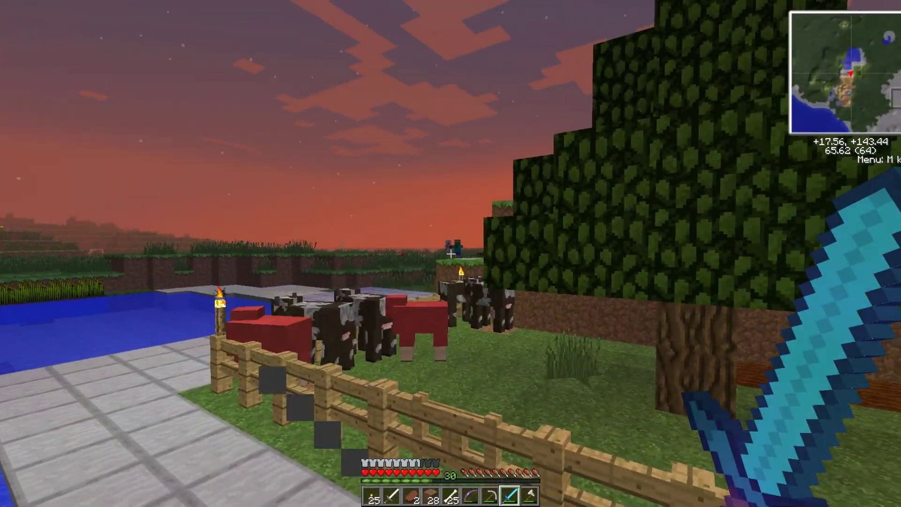
key("w")
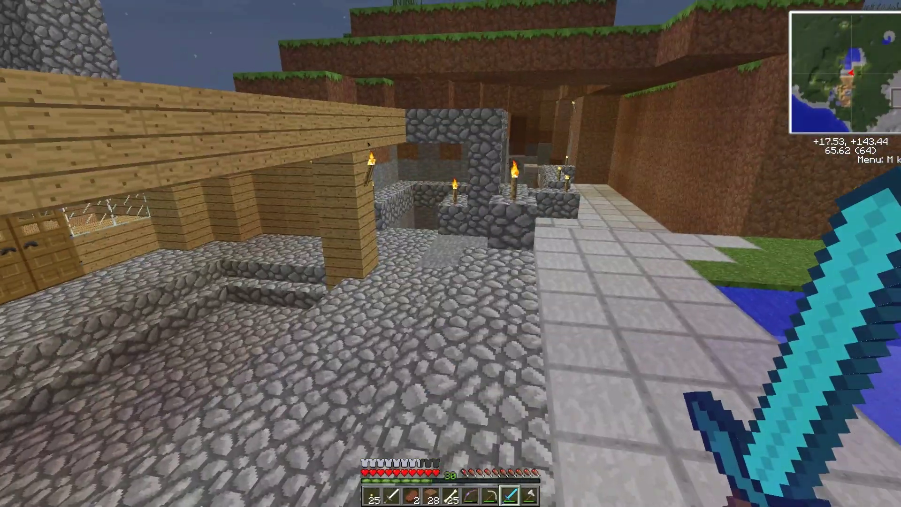
key("w")
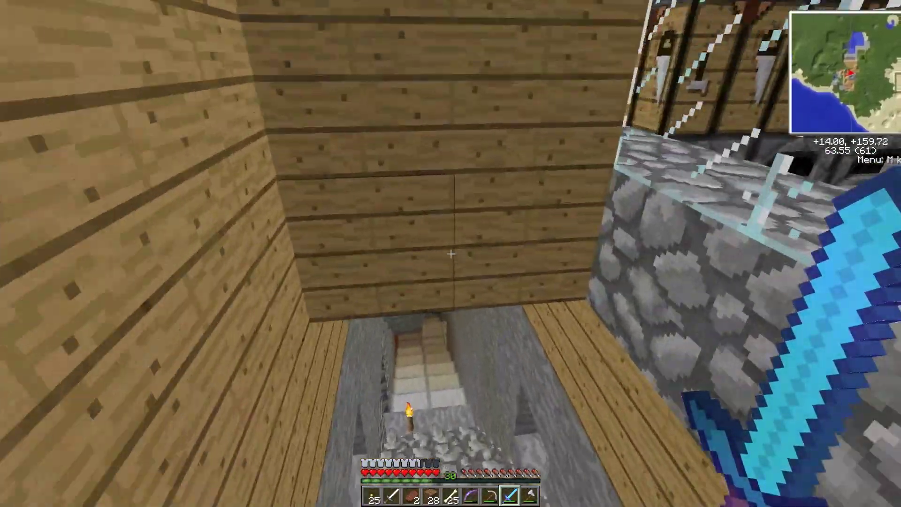
Go down the stairs to the underground storage room and walk past the labelled chests to the bucket corner
key("w")
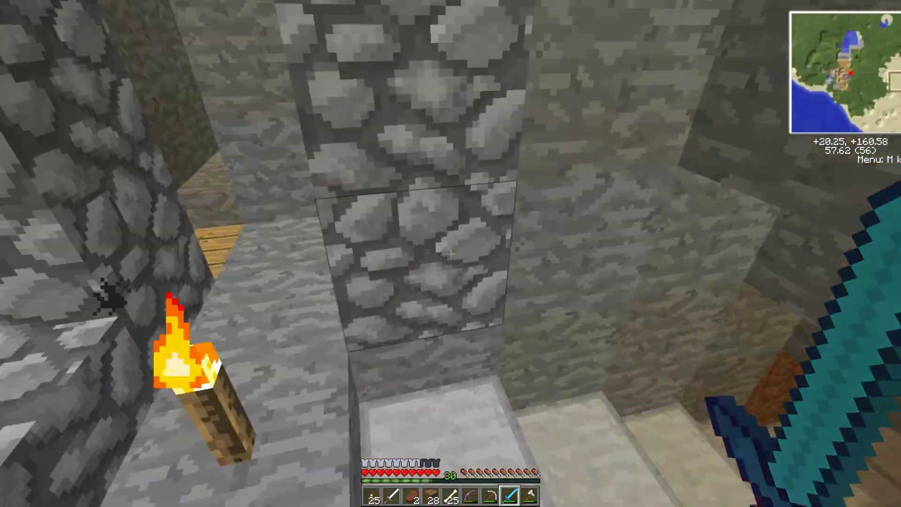
key("w")
key("w")
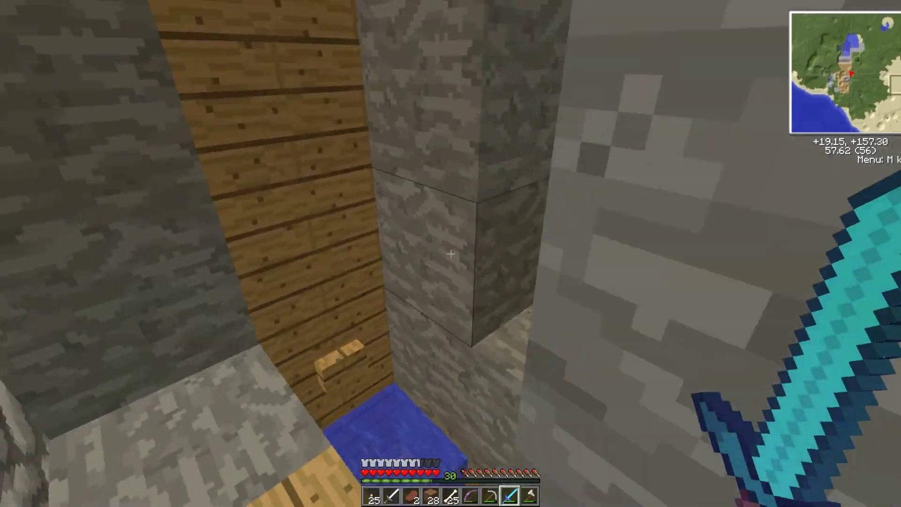
key("w")
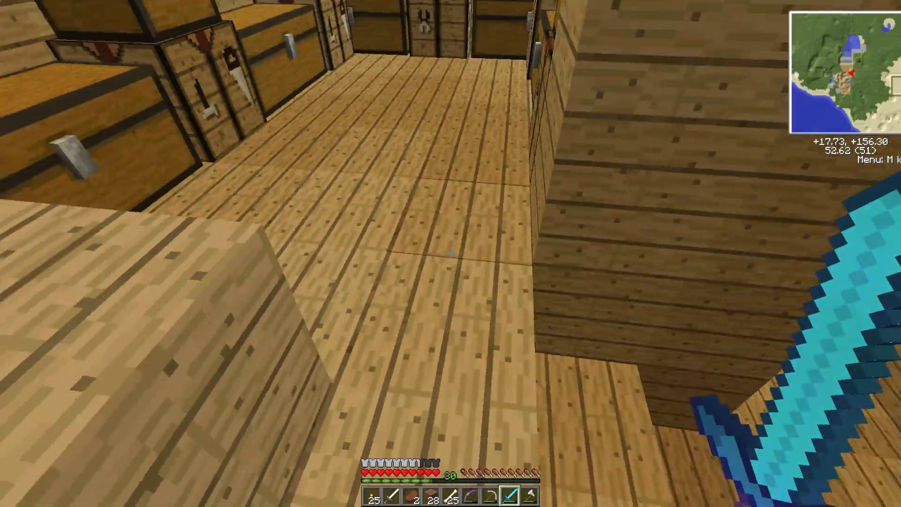
key("w")
key("w")
key("space")
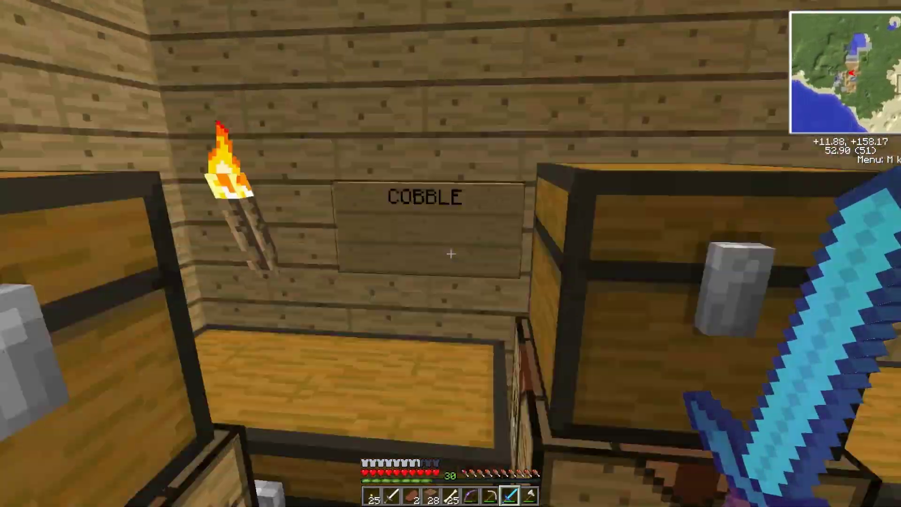
key("w")
key("w")
key("space")
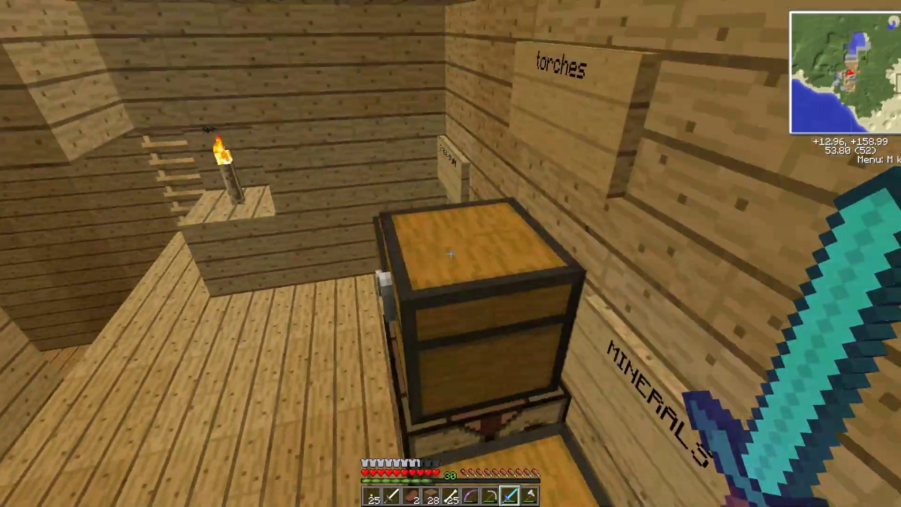
key("a")
key("w")
key("space")
key("w")
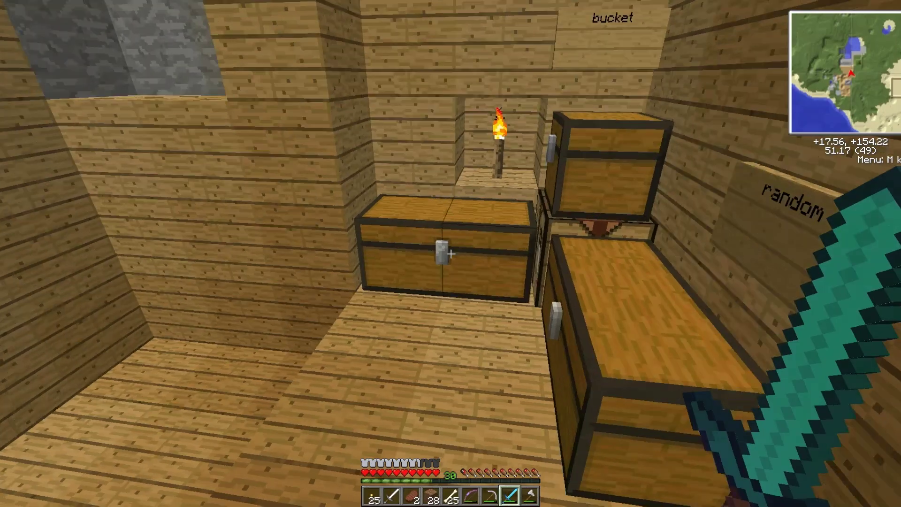
Mine a block from the storage room's ceiling with the pickaxe and check the inventory for Oak Wood Planks
key("7")
left_click_drag(450, 253, 451, 253)
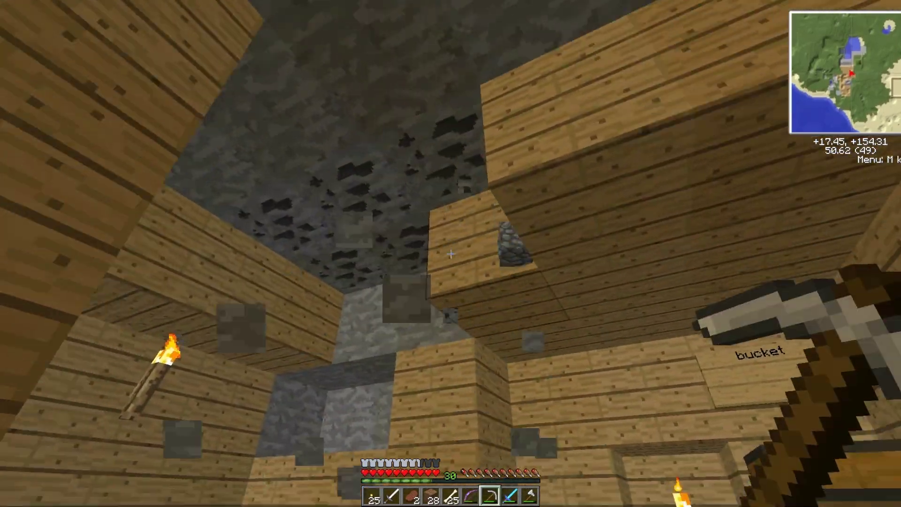
key("e")
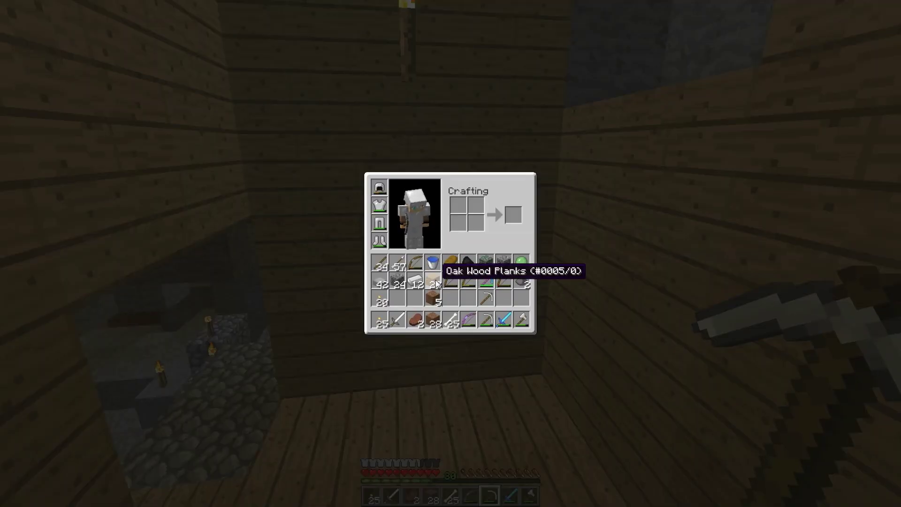
key("e")
key("e")
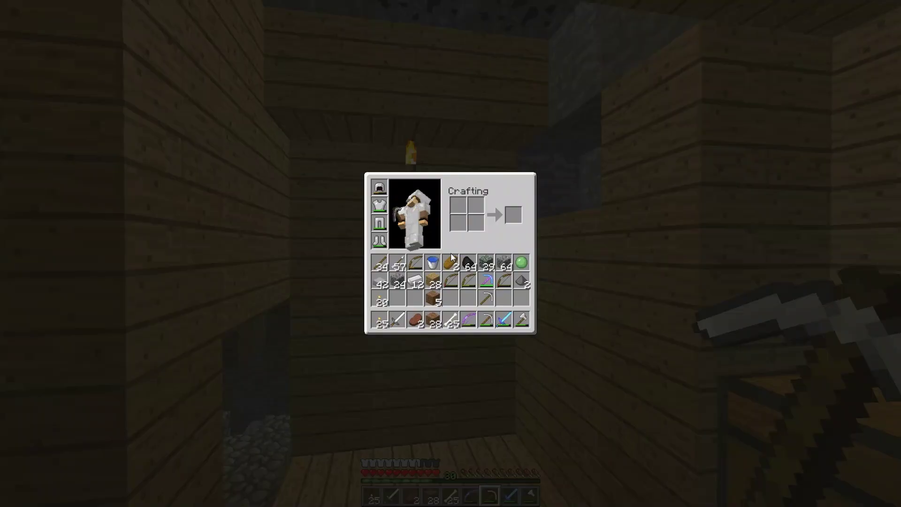
Put the 28 Oak Wood Planks in the fifth hotbar slot, moving its stack of 25 into the inventory, and equip the planks
left_click(451, 320)
left_click(451, 298)
left_click(432, 288, "shift")
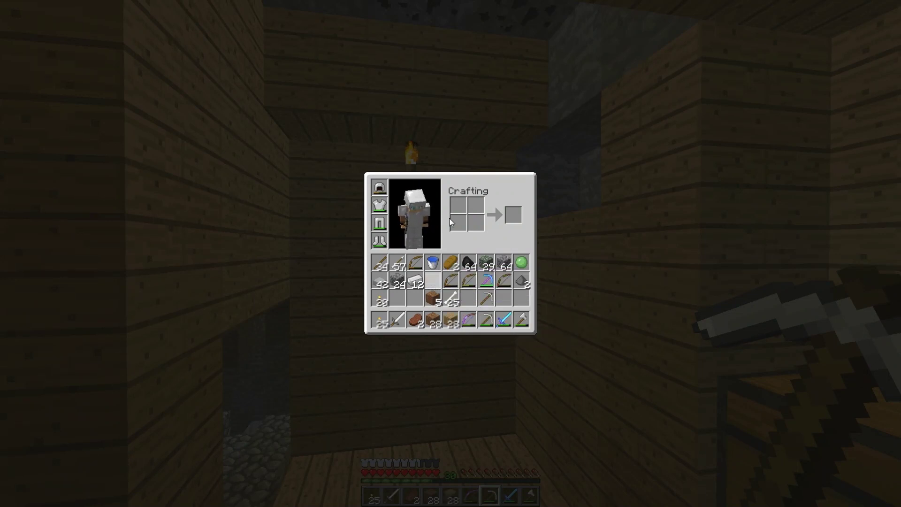
key("e")
key("4")
key("5")
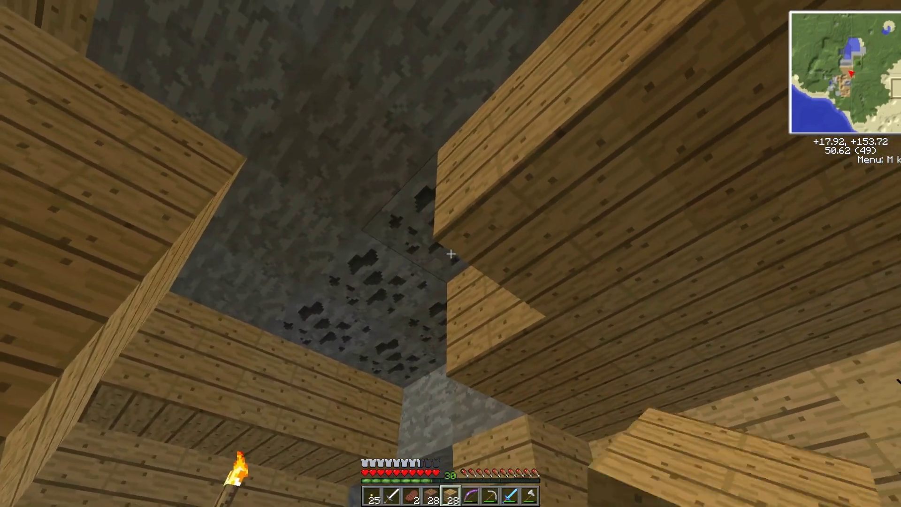